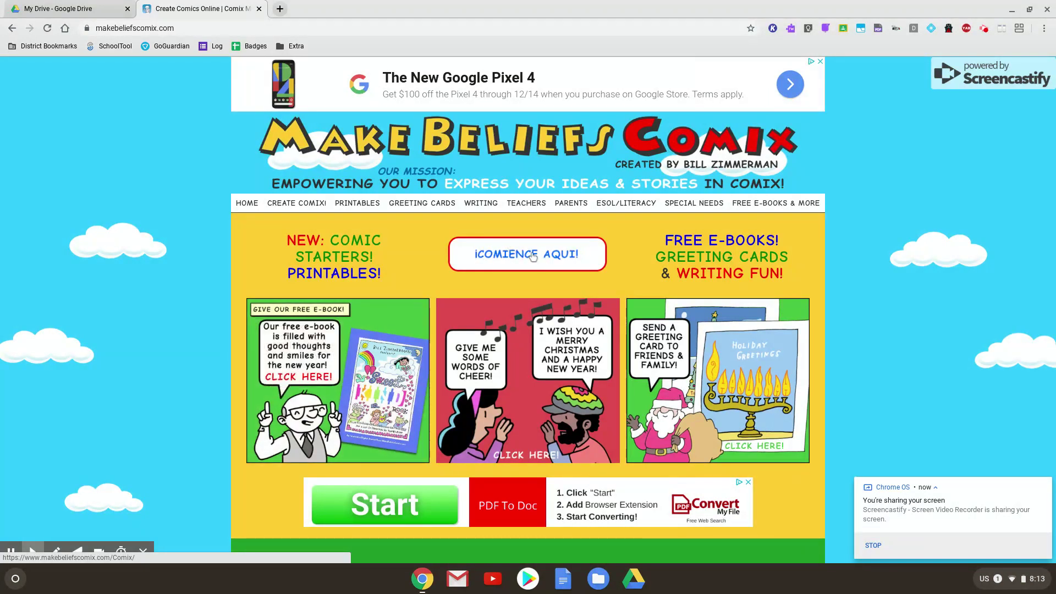
# Start a new comic strip from the Make Beliefs Comix home page.
pyautogui.click(533, 256)
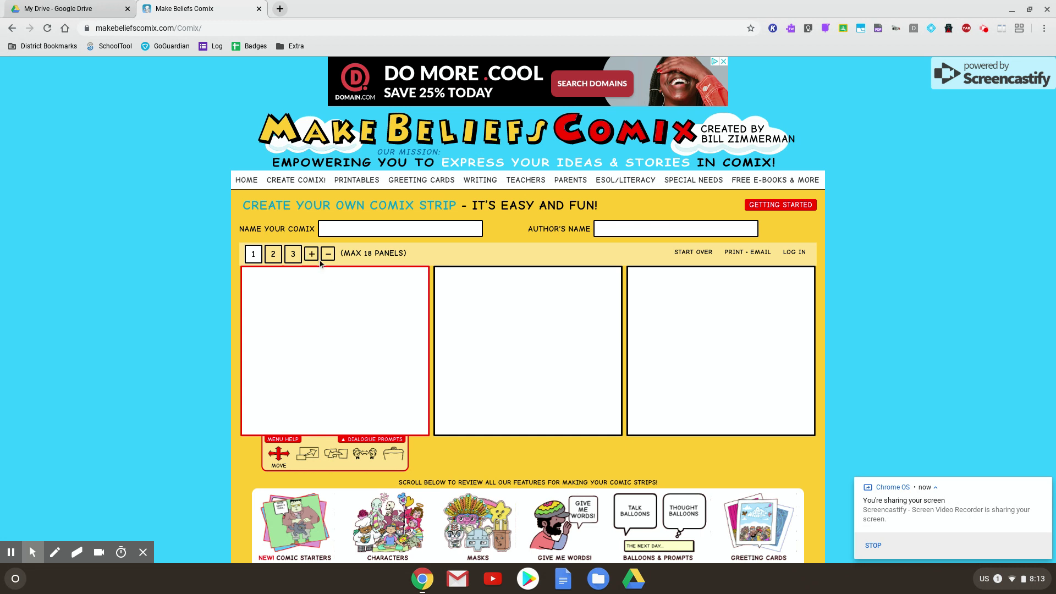
# Add panels four and five to the strip, then select panel one.
pyautogui.click(313, 256)
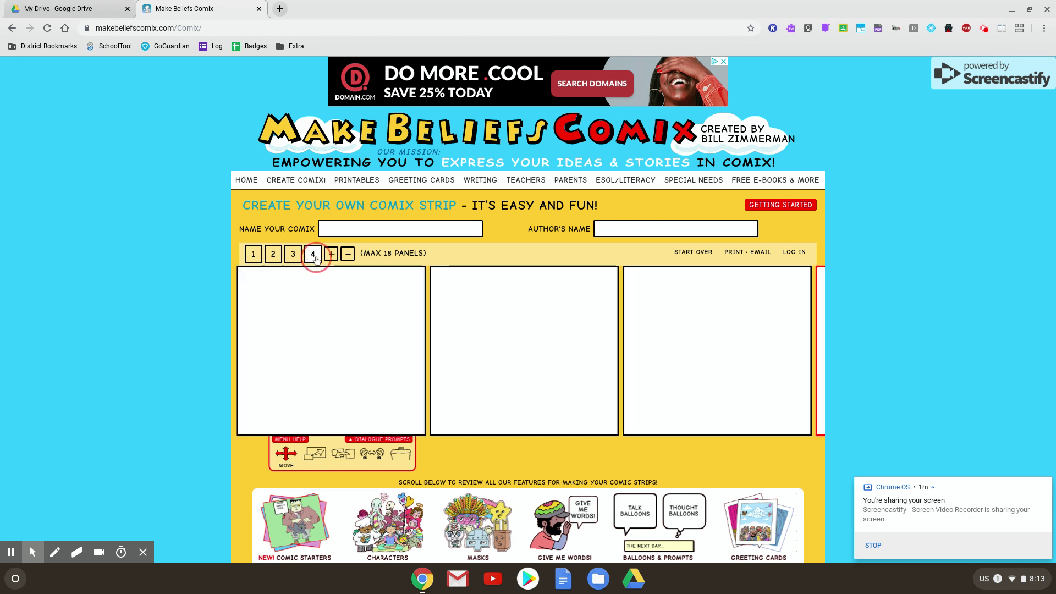
pyautogui.click(332, 254)
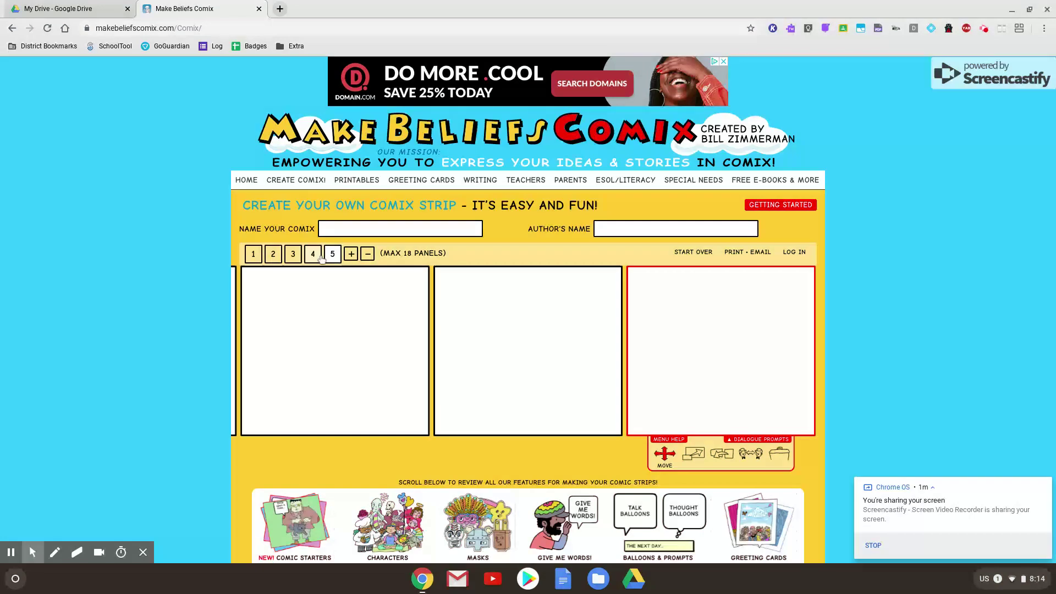
pyautogui.click(254, 257)
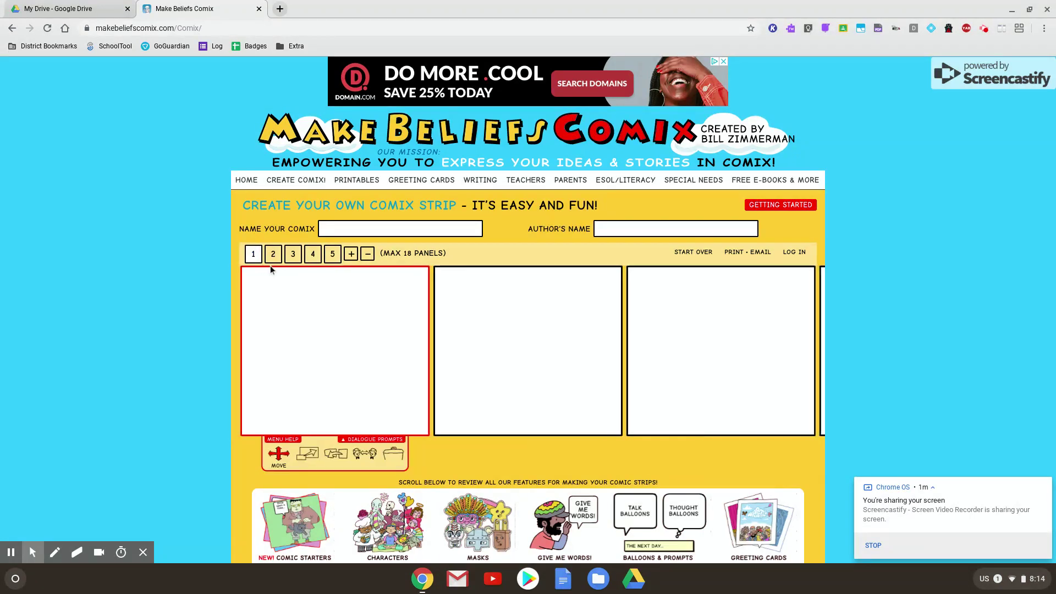
pyautogui.click(275, 257)
pyautogui.click(253, 256)
pyautogui.click(358, 344)
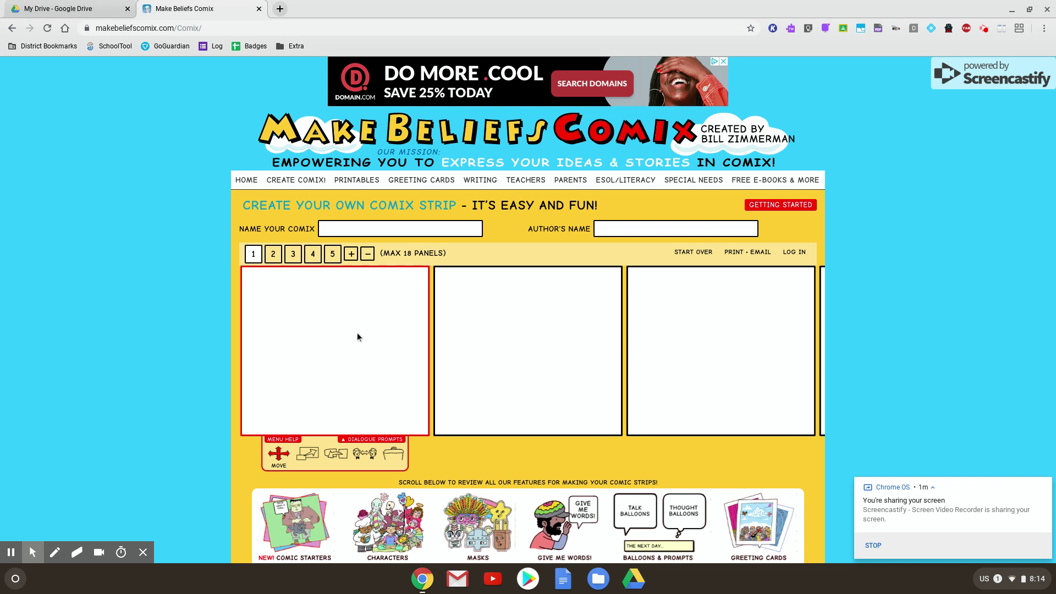
pyautogui.click(335, 344)
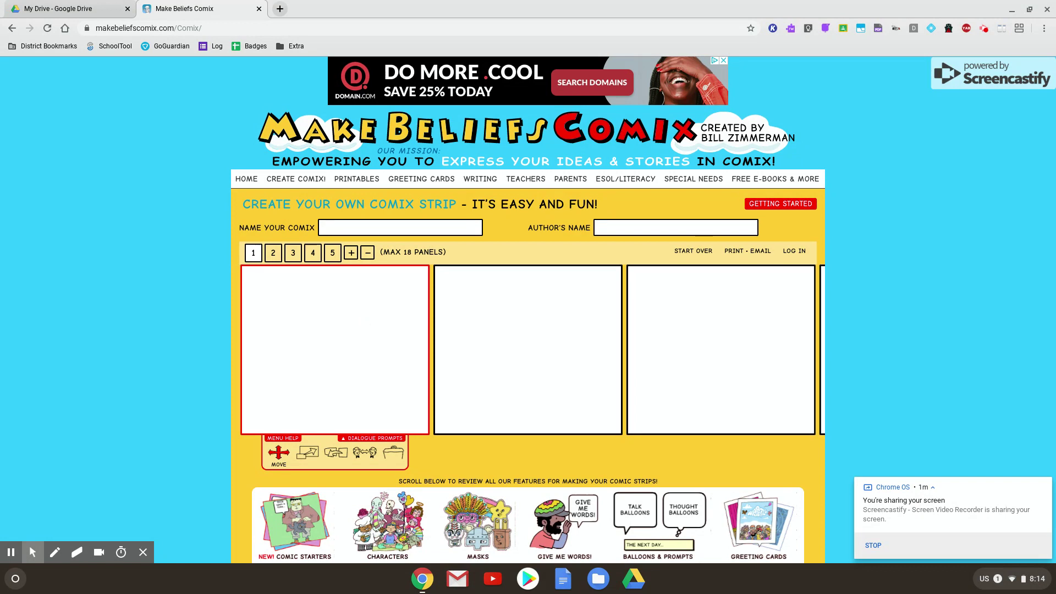
pyautogui.scroll(-3, 952, 266)
# Try Background Color briefly, then open the Backgrounds scene collection instead.
pyautogui.scroll(1, 952, 266)
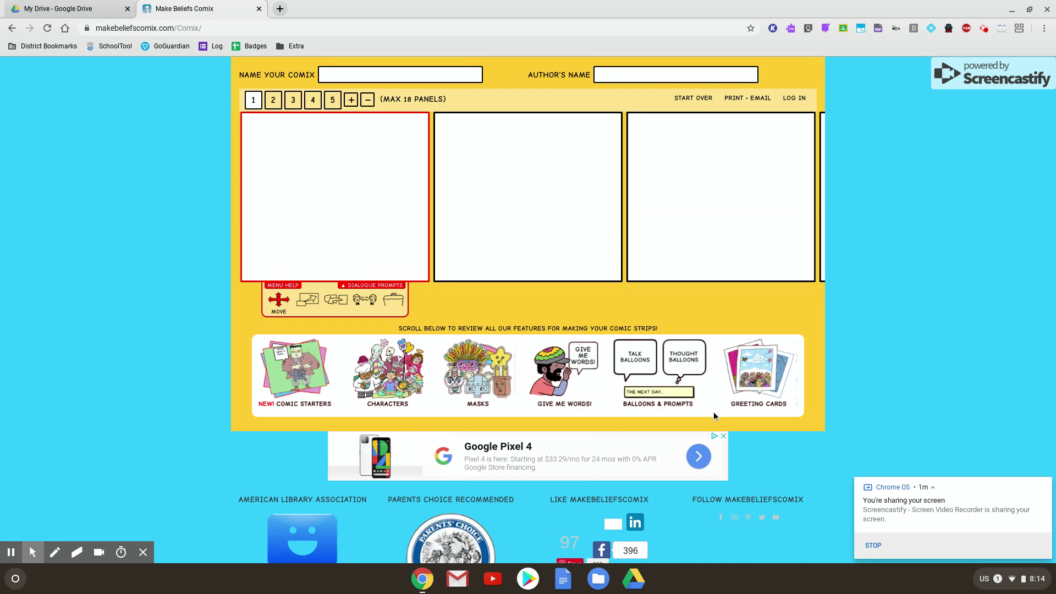
pyautogui.hscroll(8, 719, 419)
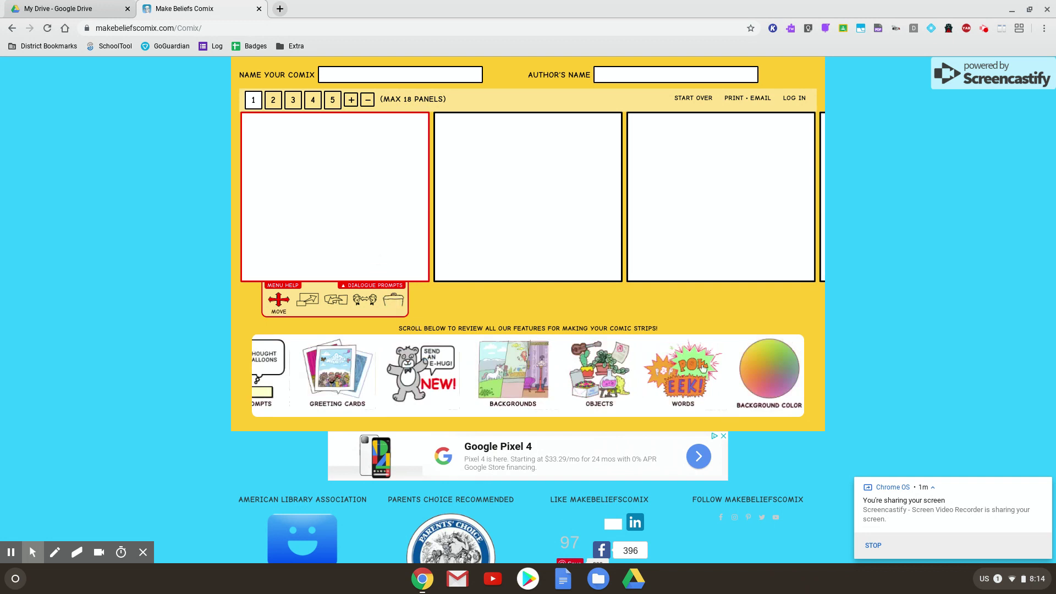
pyautogui.click(769, 370)
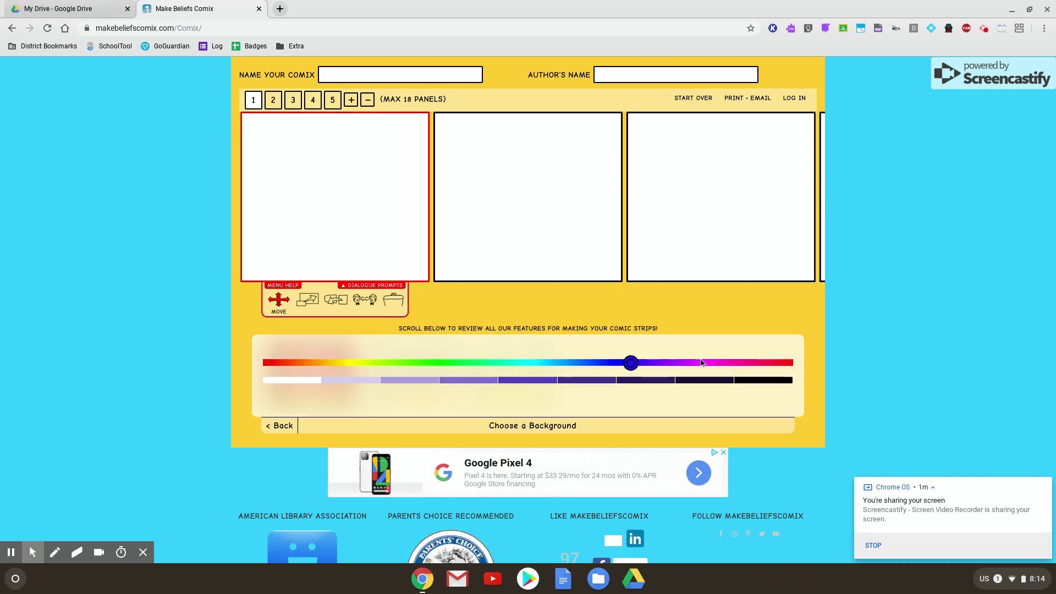
pyautogui.click(282, 428)
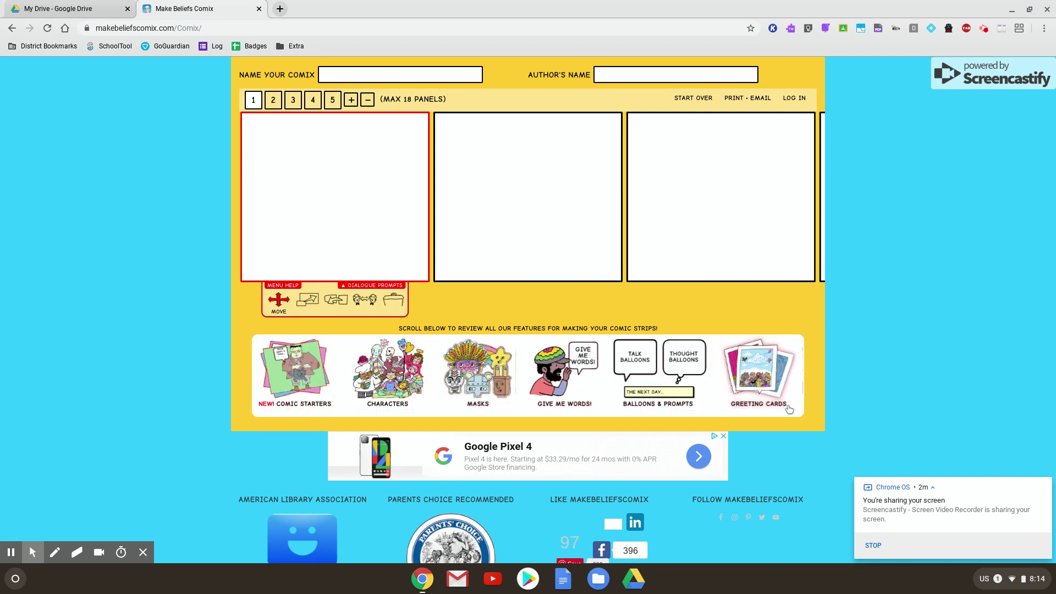
pyautogui.click(797, 419)
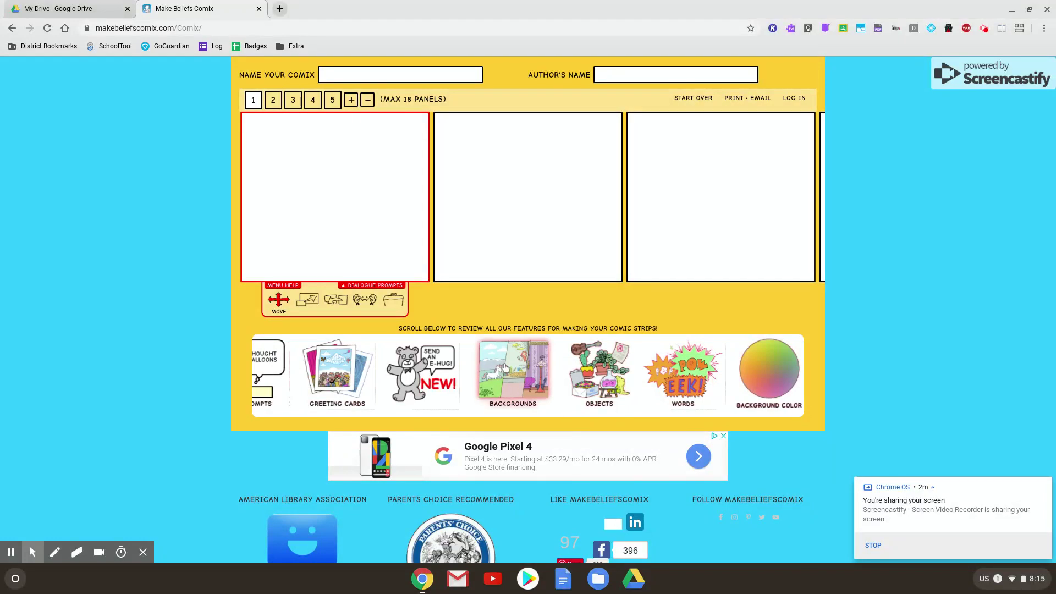
pyautogui.click(521, 379)
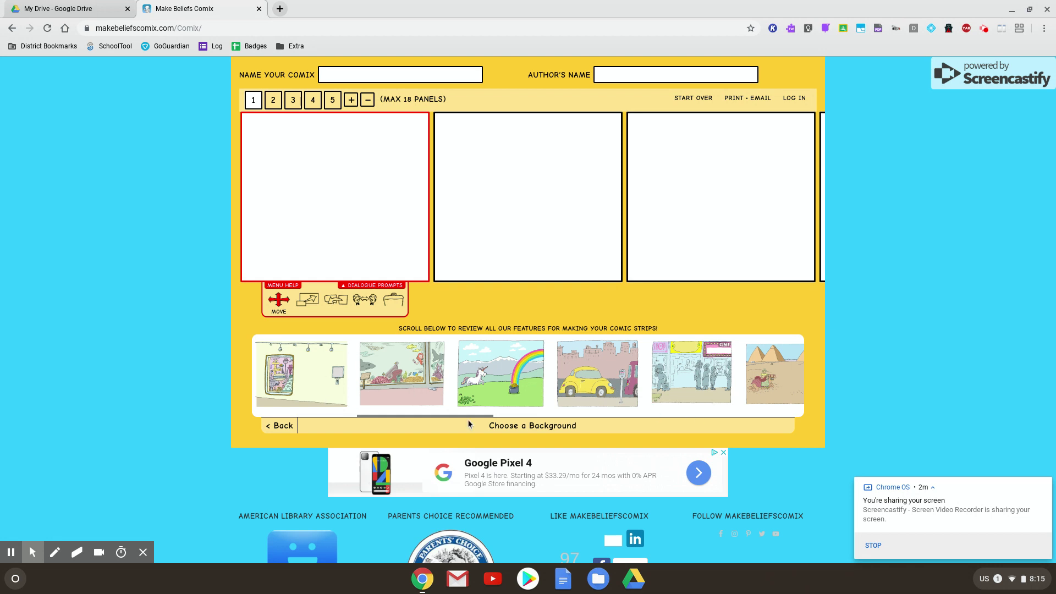
pyautogui.hscroll(1, 468, 415)
pyautogui.hscroll(7, 543, 427)
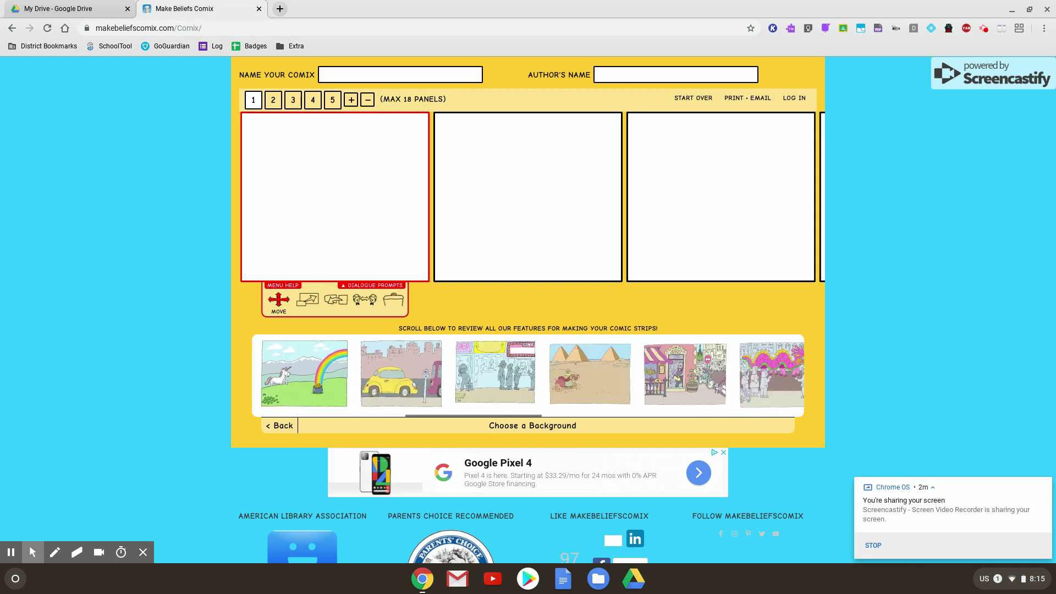
pyautogui.hscroll(1, 589, 424)
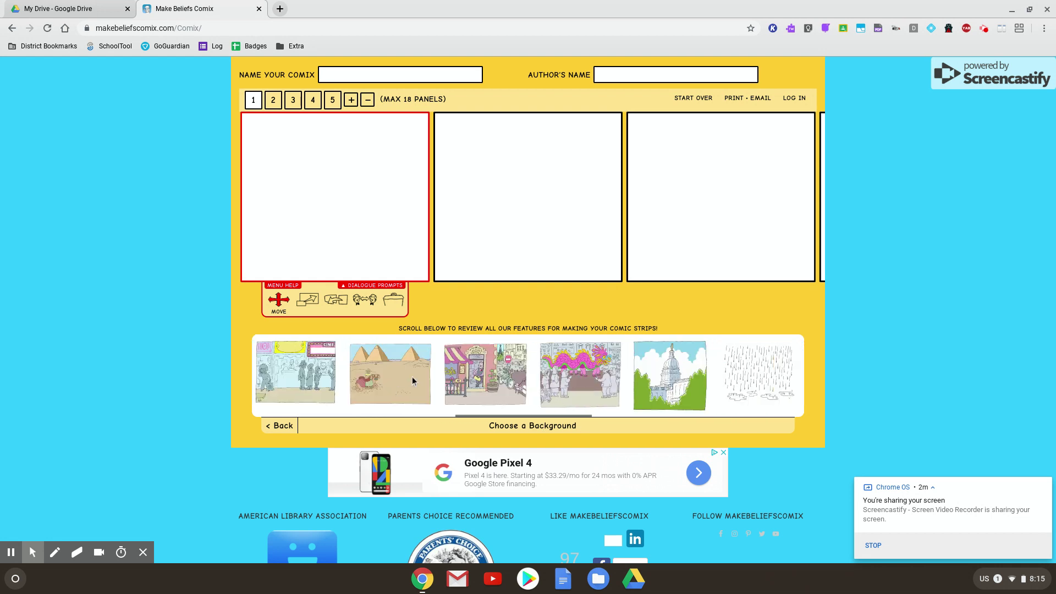
pyautogui.hscroll(3, 532, 405)
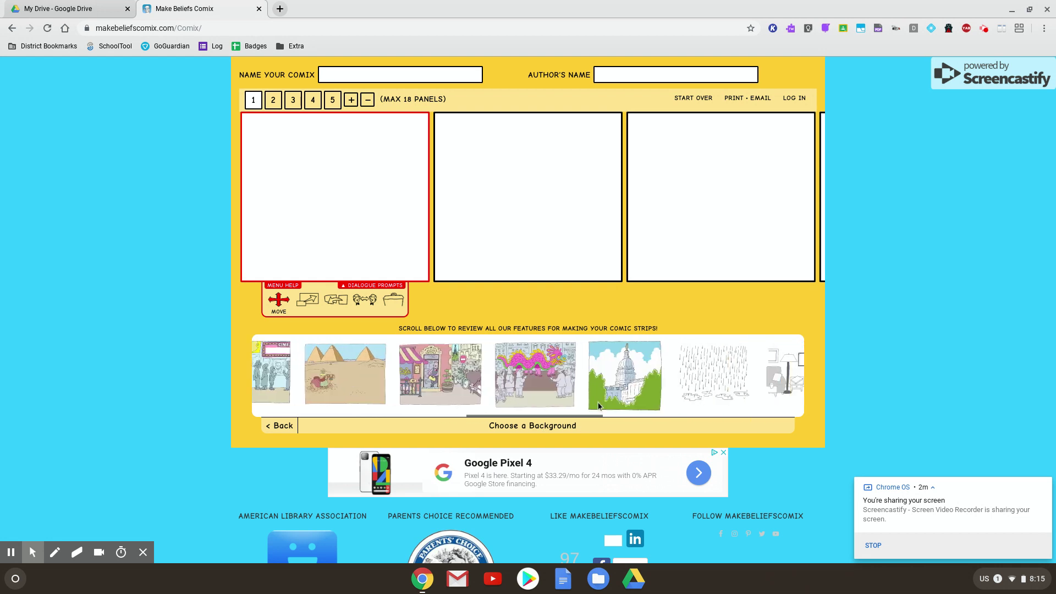
pyautogui.hscroll(6, 599, 406)
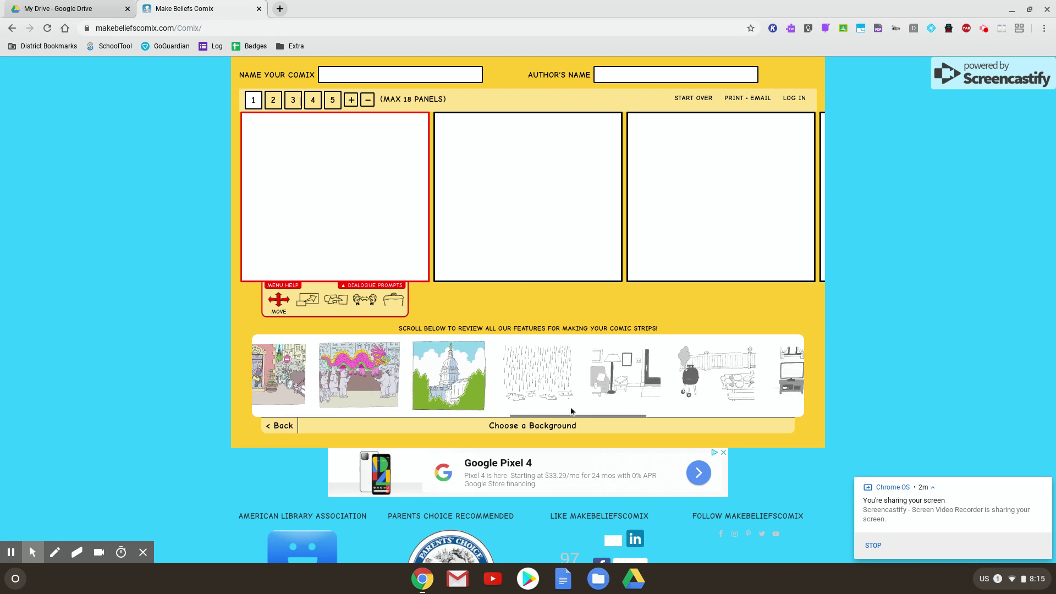
pyautogui.hscroll(6, 572, 412)
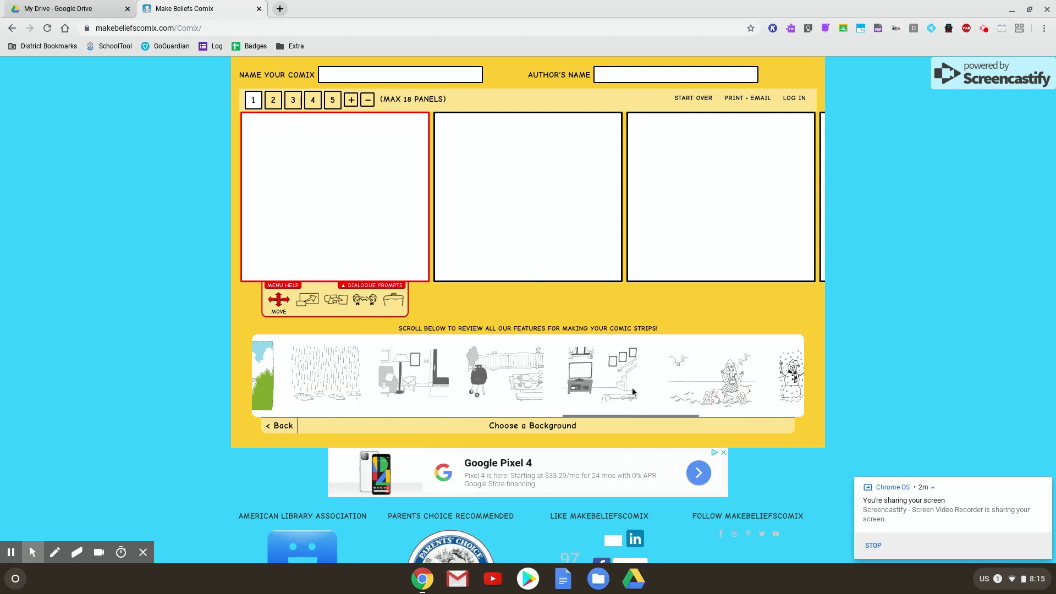
pyautogui.hscroll(7, 632, 392)
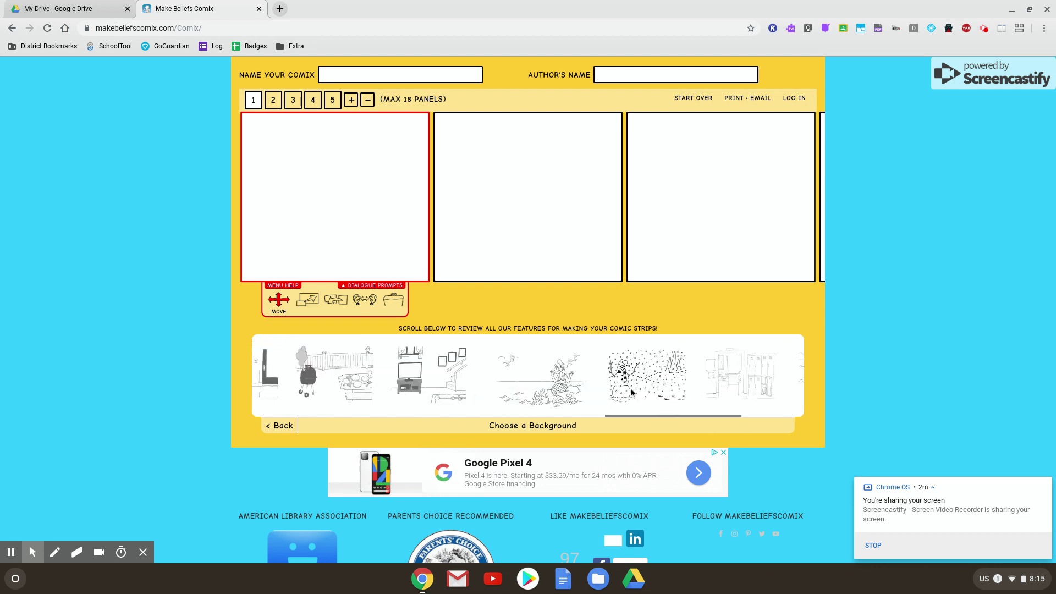
pyautogui.hscroll(-20, 630, 388)
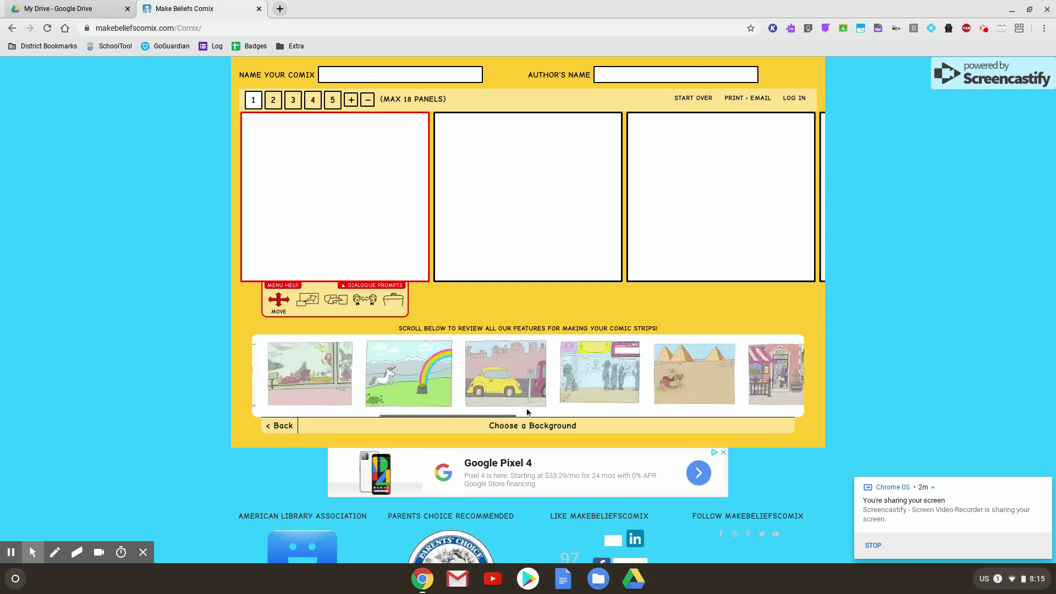
pyautogui.hscroll(-14, 527, 412)
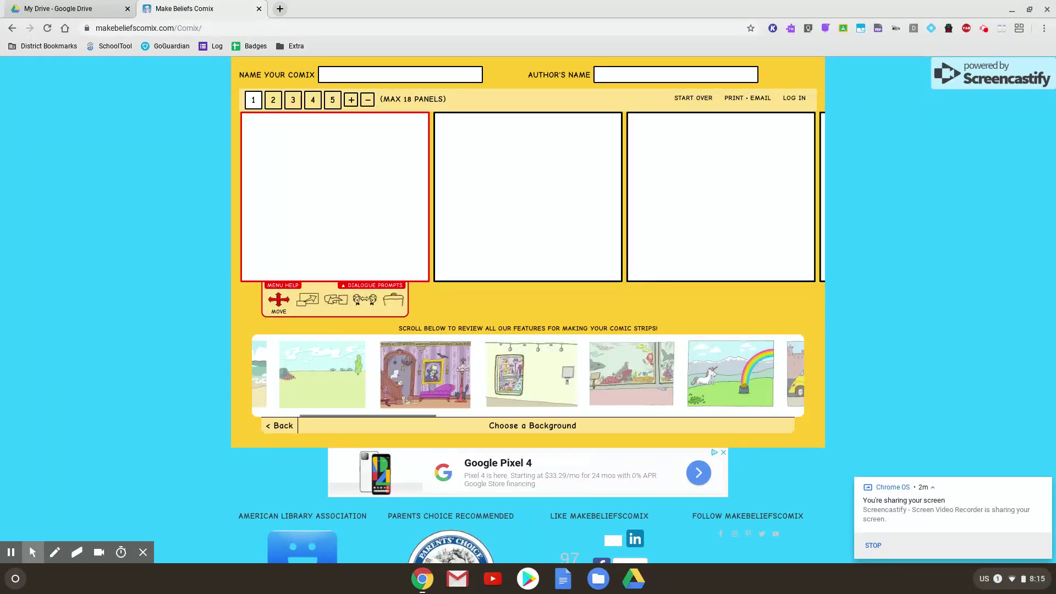
pyautogui.hscroll(-8, 478, 385)
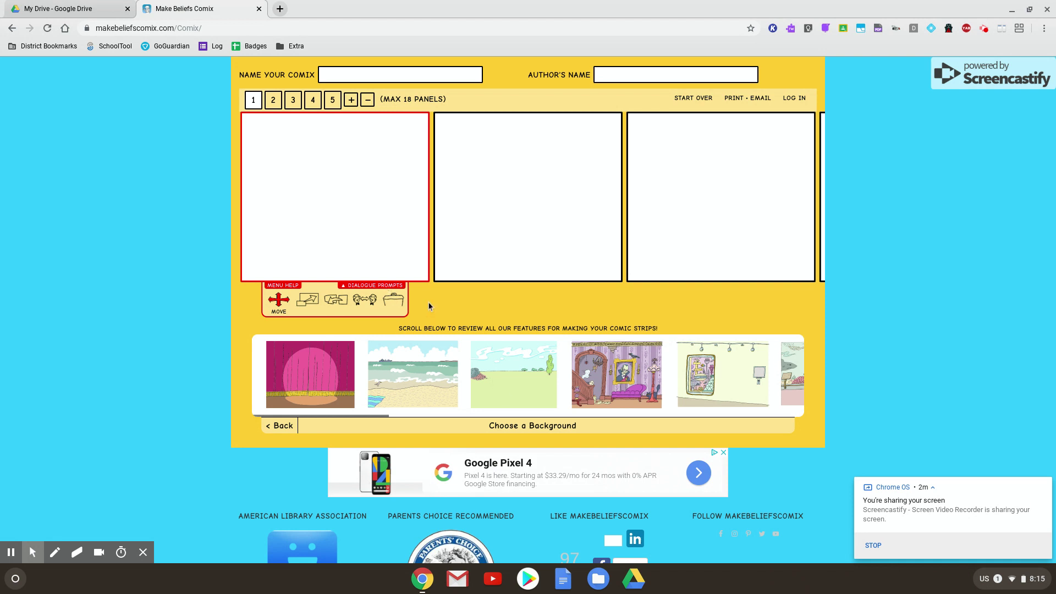
# Apply meadow, beach and pink curtain backgrounds to panels one, two and three.
pyautogui.click(513, 395)
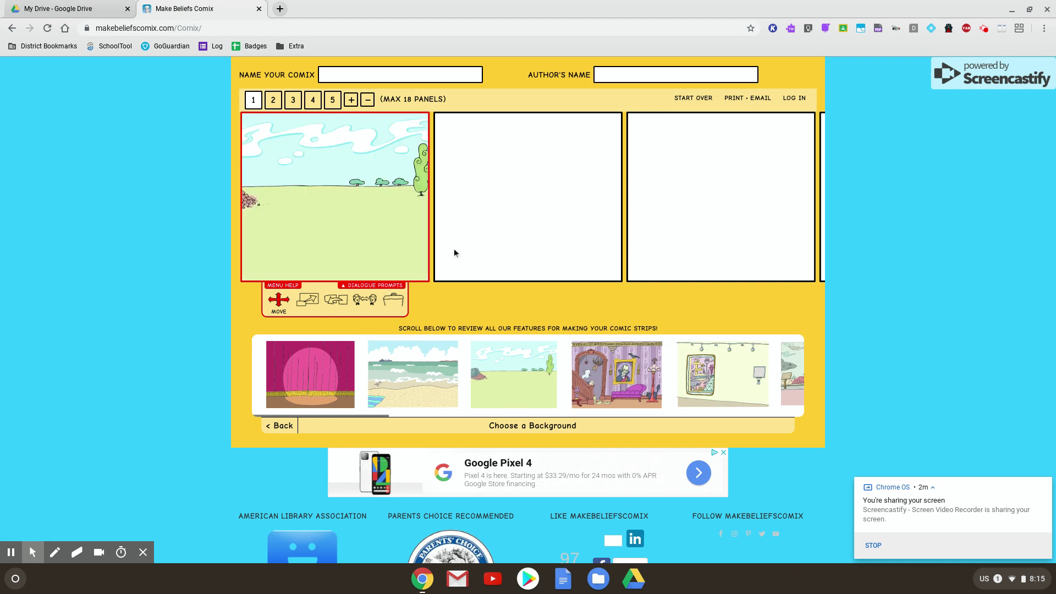
pyautogui.click(518, 222)
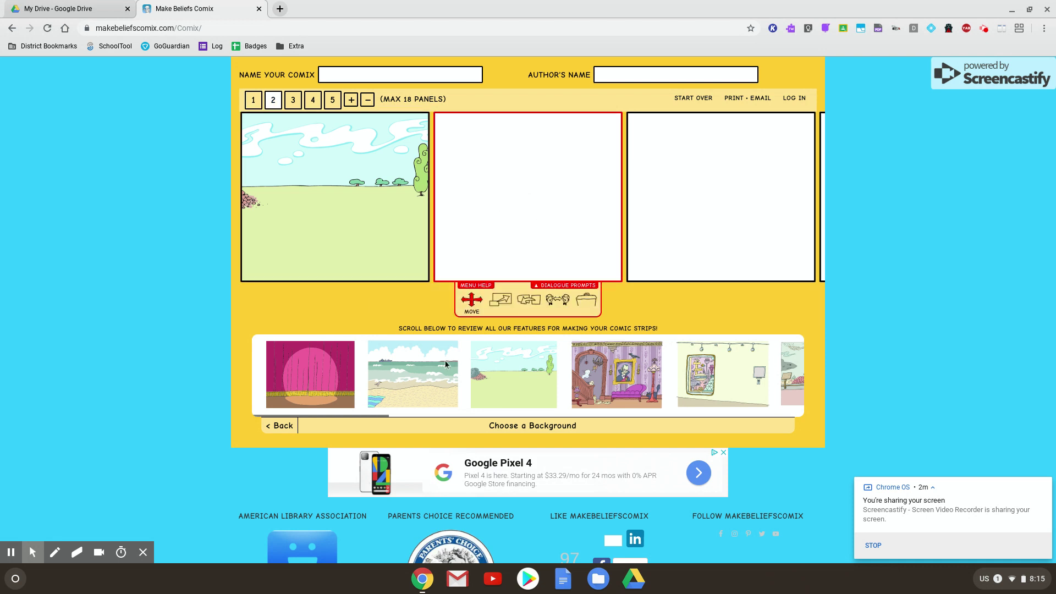
pyautogui.click(429, 381)
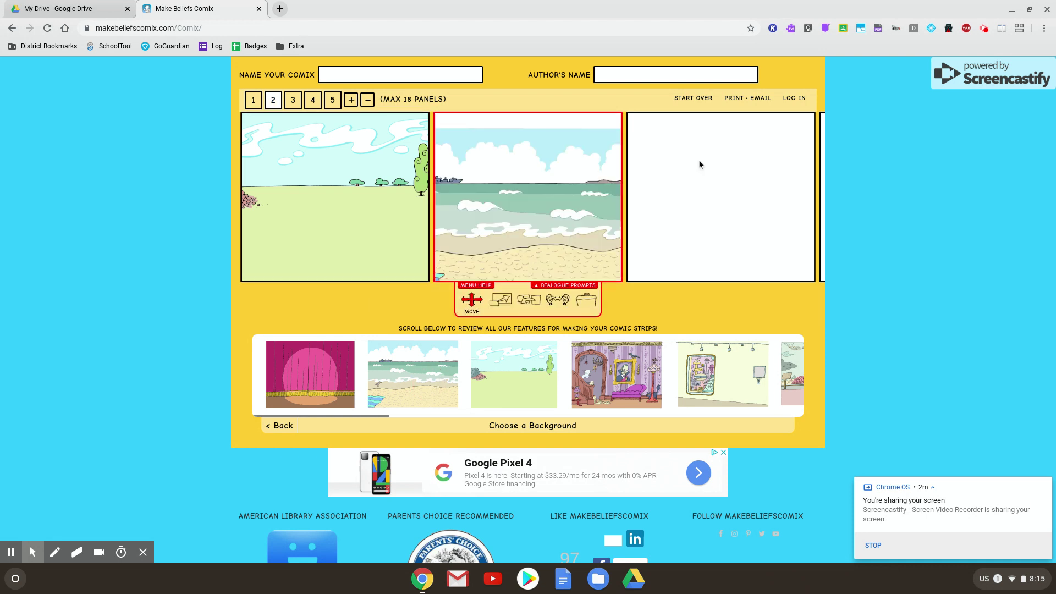
pyautogui.click(709, 187)
pyautogui.click(297, 389)
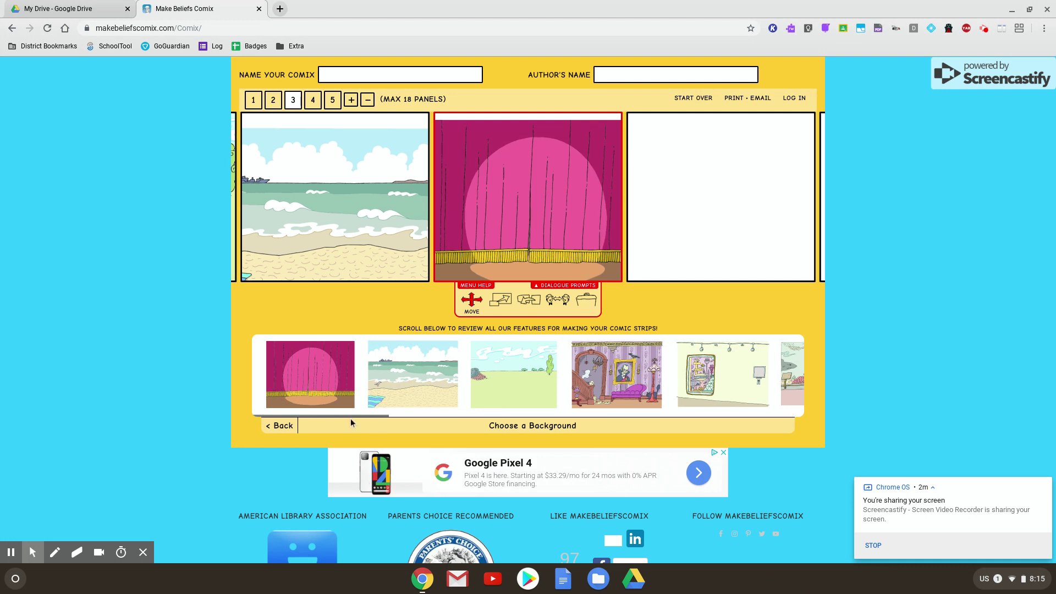
pyautogui.click(276, 423)
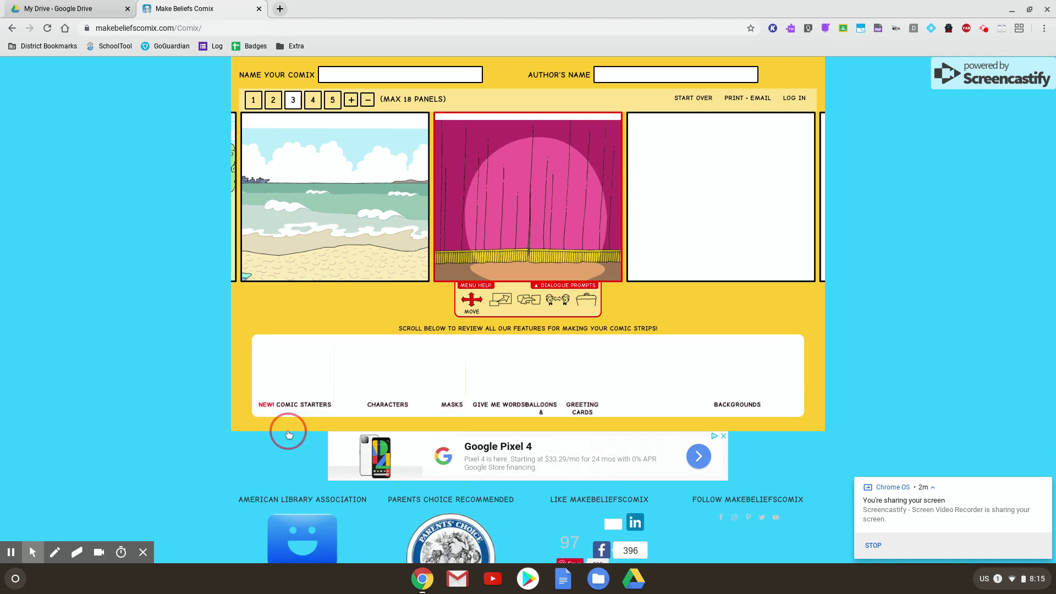
pyautogui.click(248, 106)
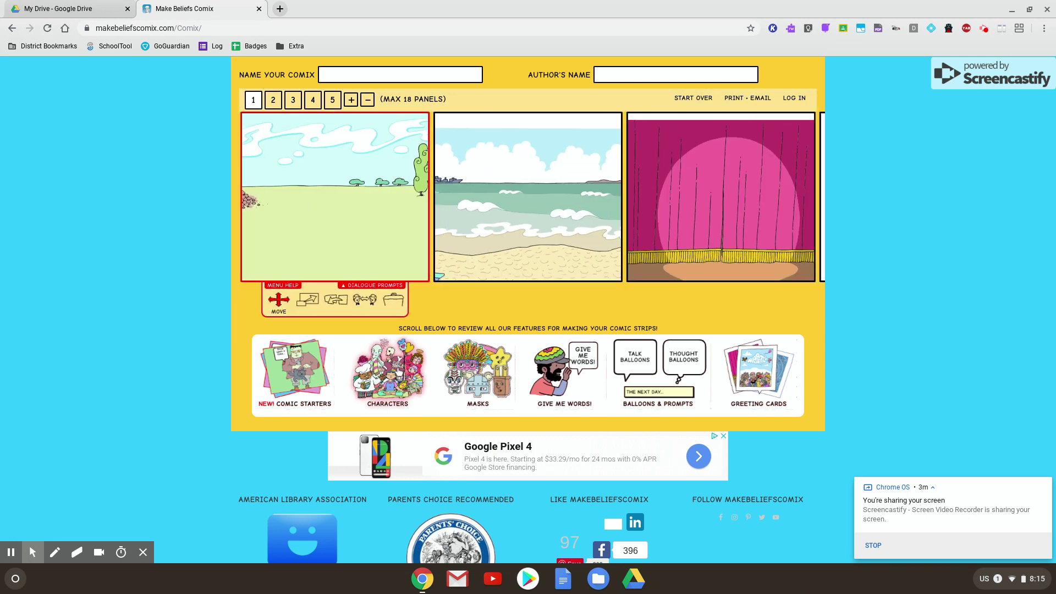
# Add the green-haired character's watering-can and hand-raised poses side by side in panel one.
pyautogui.click(414, 385)
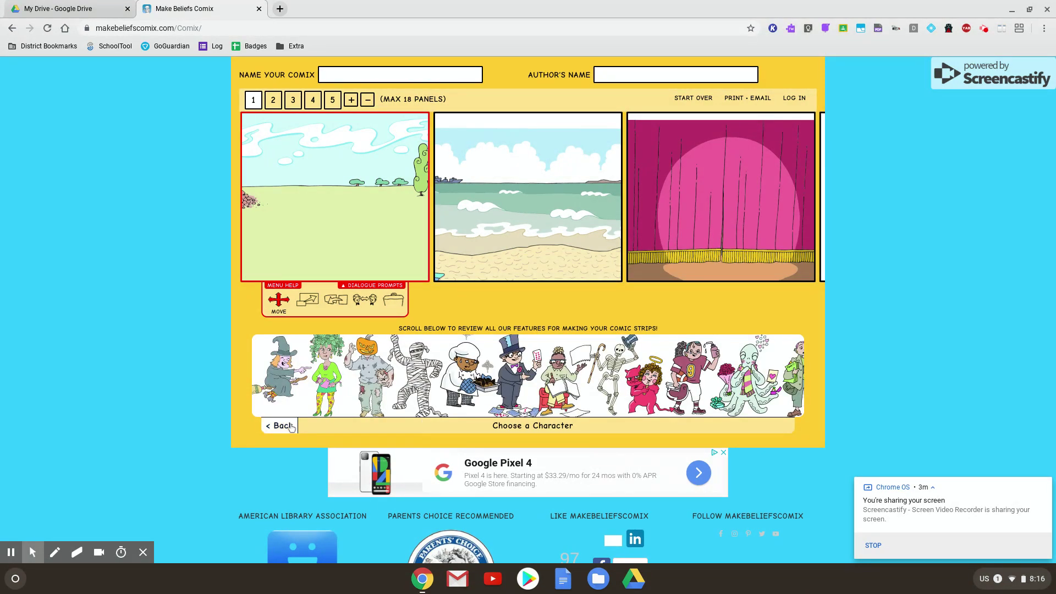
pyautogui.click(334, 378)
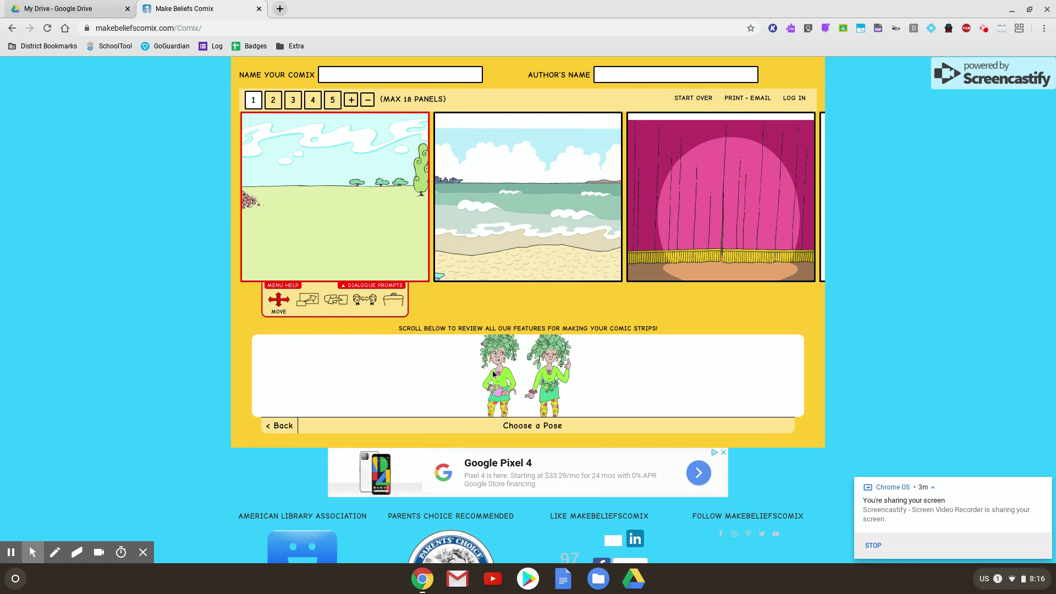
pyautogui.click(510, 385)
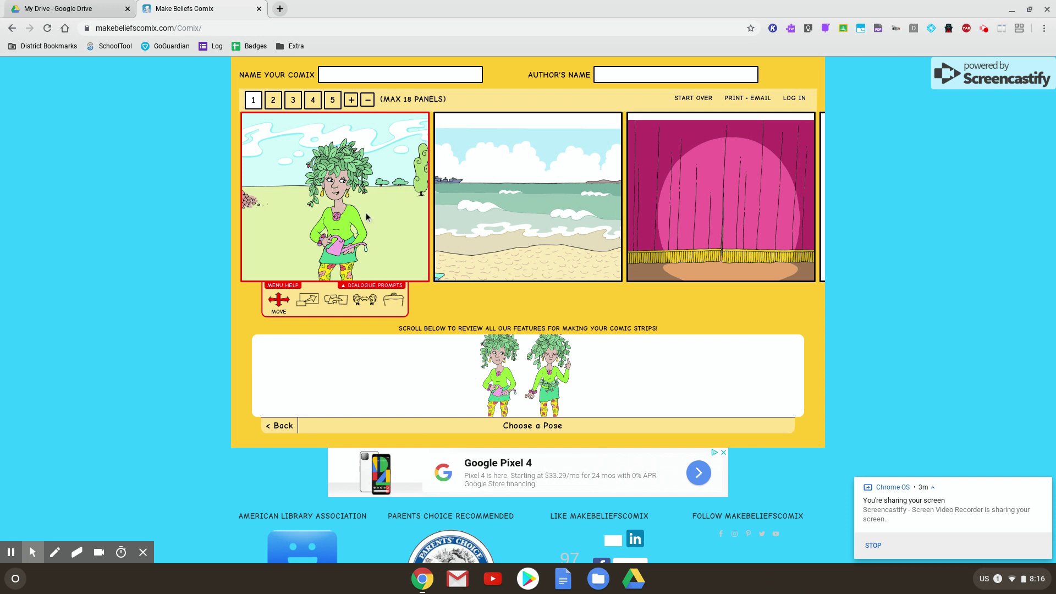
pyautogui.click(545, 387)
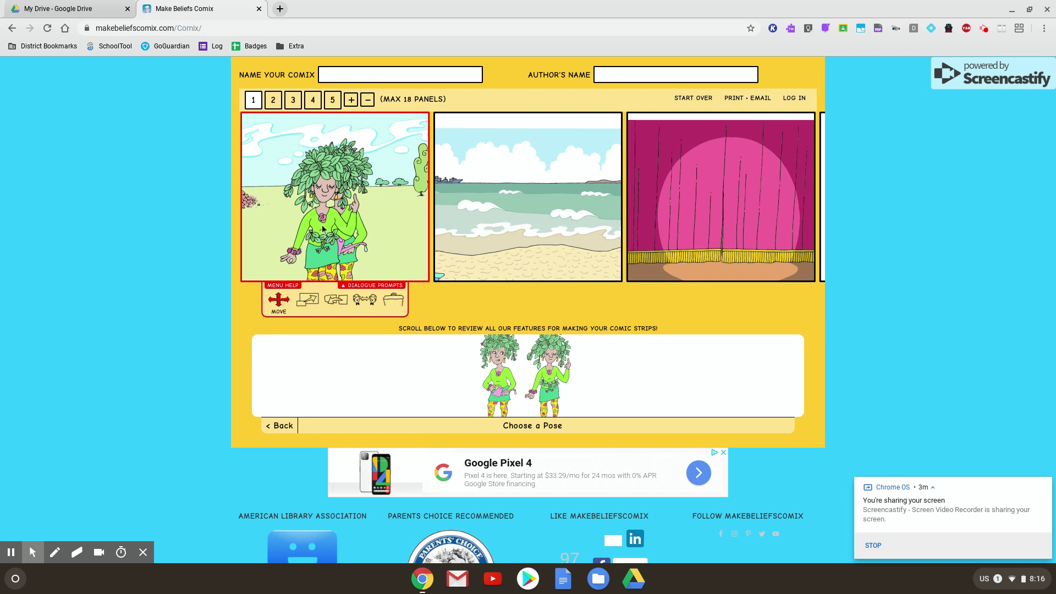
pyautogui.moveTo(323, 229); pyautogui.dragTo(287, 192)
pyautogui.moveTo(357, 233); pyautogui.dragTo(380, 195)
# Delete the front pointing character, leaving only the watering-can pose in panel one.
pyautogui.moveTo(288, 196); pyautogui.dragTo(302, 199)
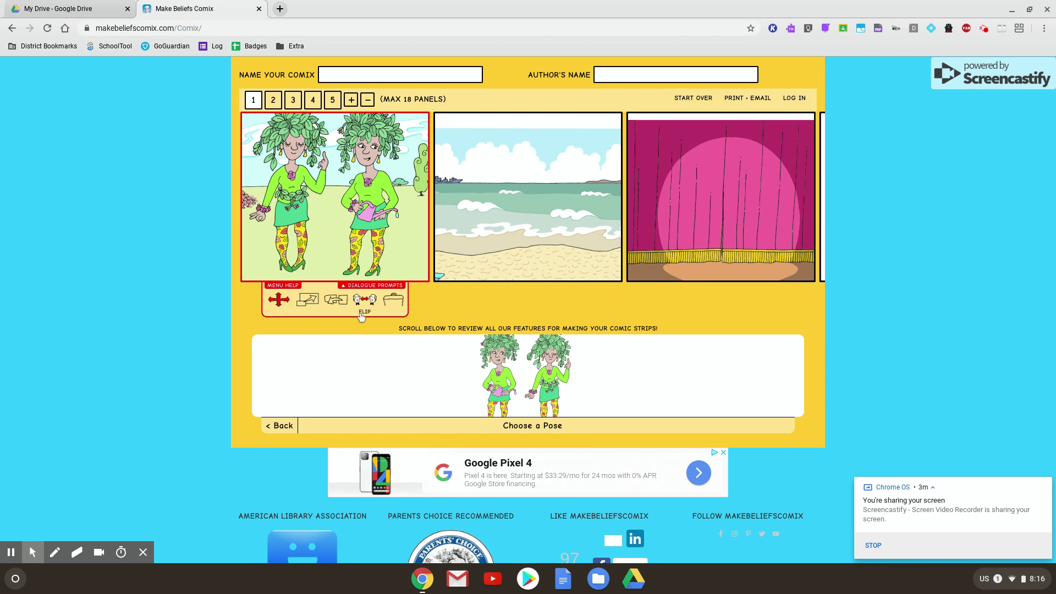
pyautogui.click(289, 182)
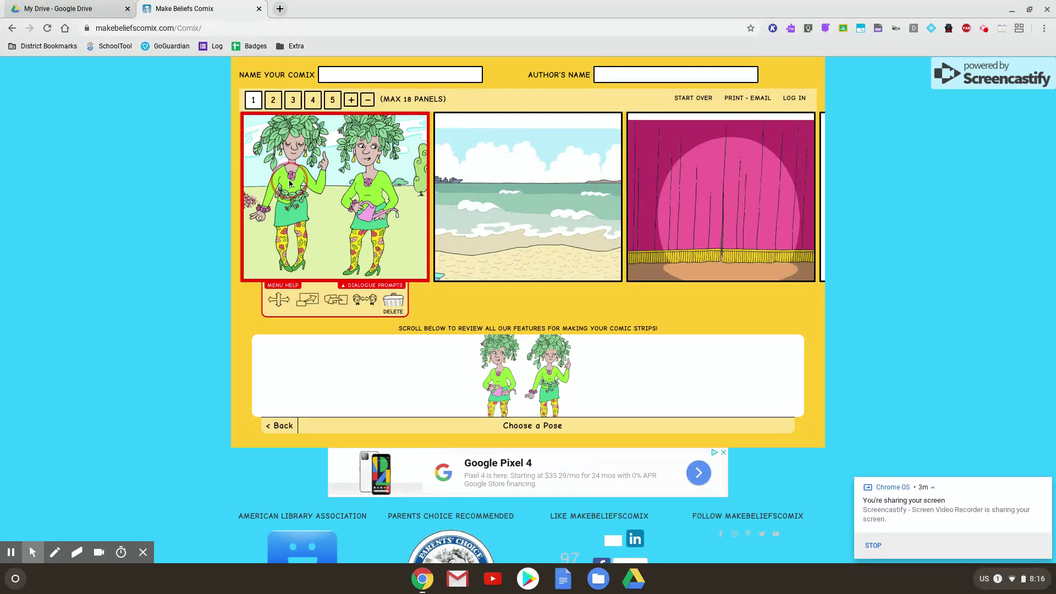
pyautogui.click(289, 182)
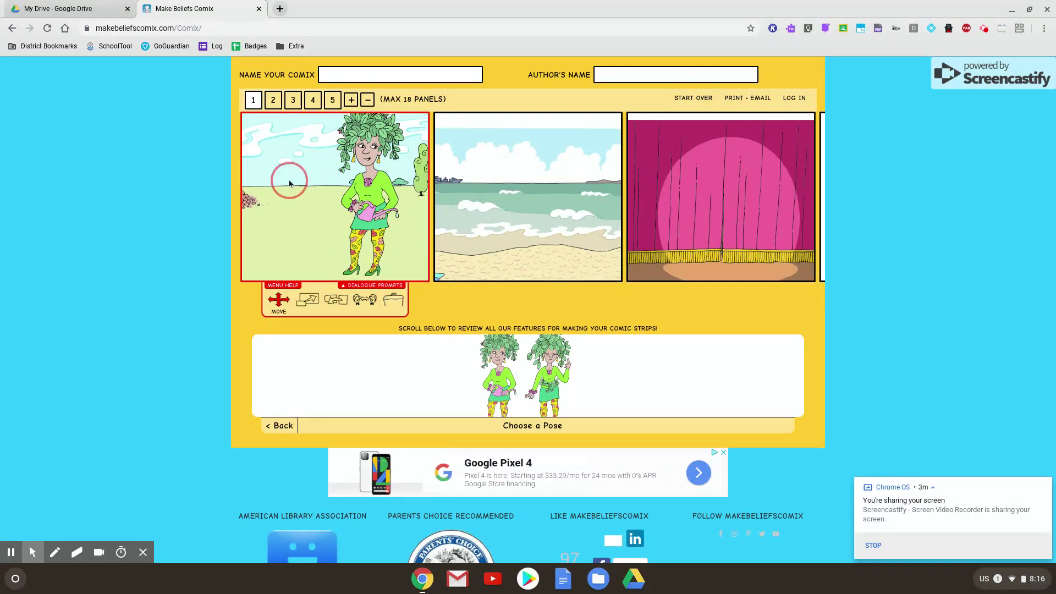
pyautogui.click(400, 302)
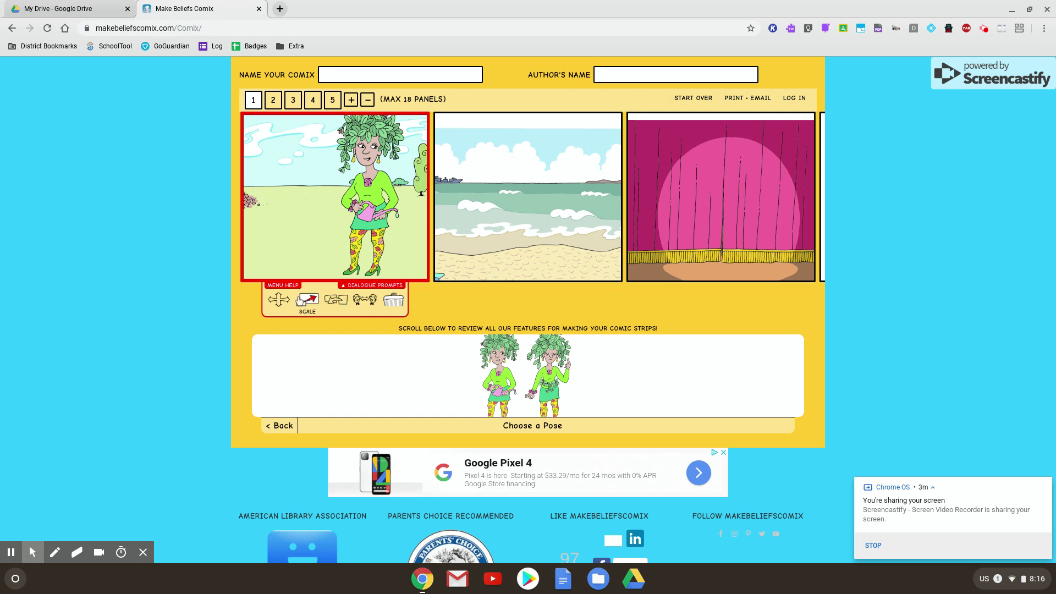
# Shrink the watering-can character to a small figure using the Scale slider.
pyautogui.click(310, 299)
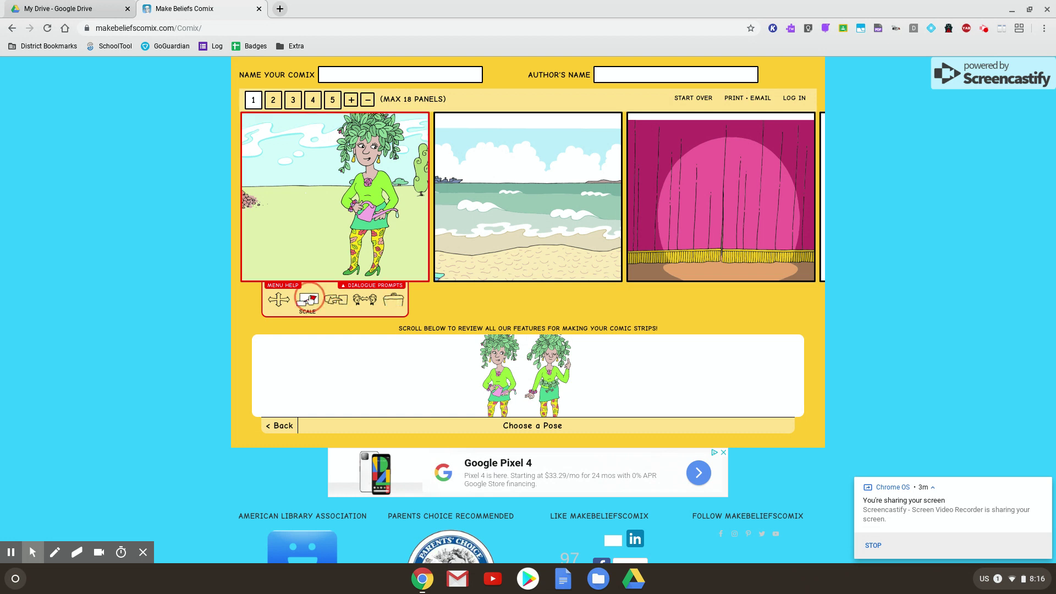
pyautogui.click(365, 212)
pyautogui.click(316, 313)
pyautogui.moveTo(317, 318); pyautogui.dragTo(286, 328)
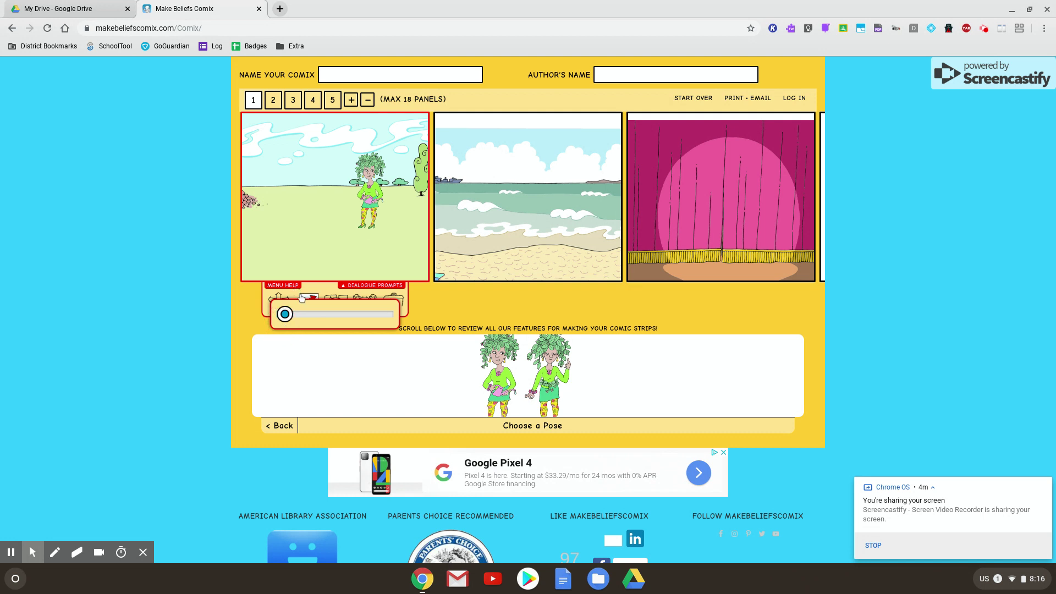
pyautogui.click(270, 302)
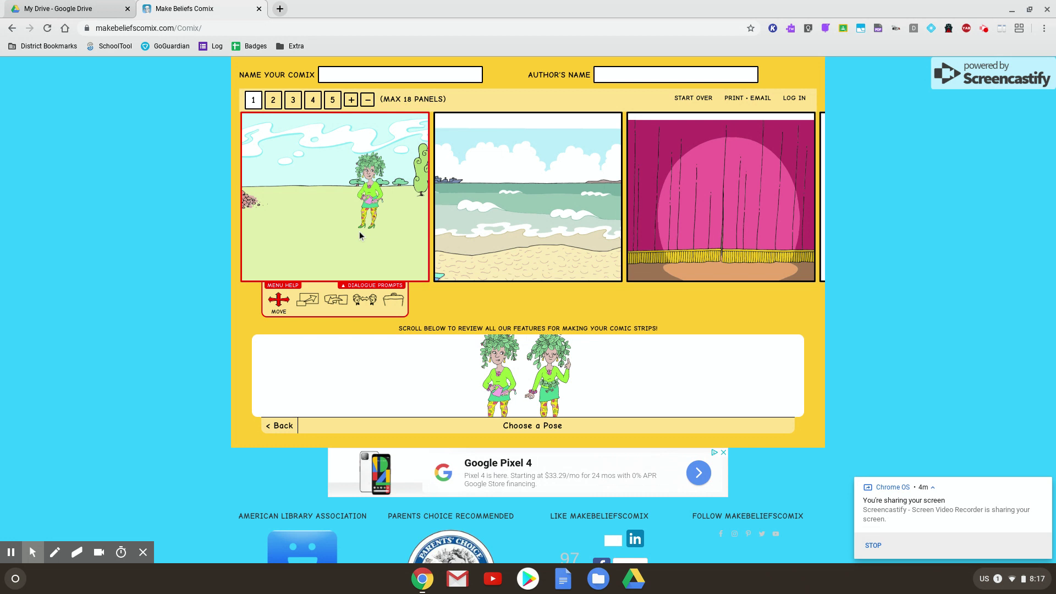
# Flip the small watering-can character horizontally, then return to the character list.
pyautogui.click(364, 300)
pyautogui.click(375, 200)
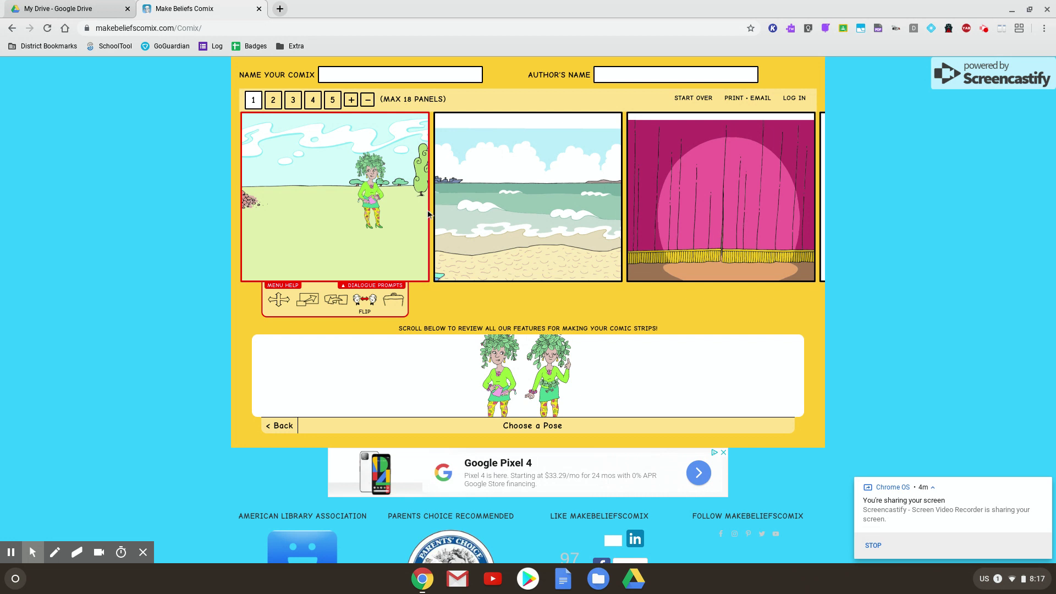
pyautogui.click(376, 200)
pyautogui.click(376, 200)
pyautogui.click(376, 200)
pyautogui.click(375, 200)
pyautogui.click(279, 299)
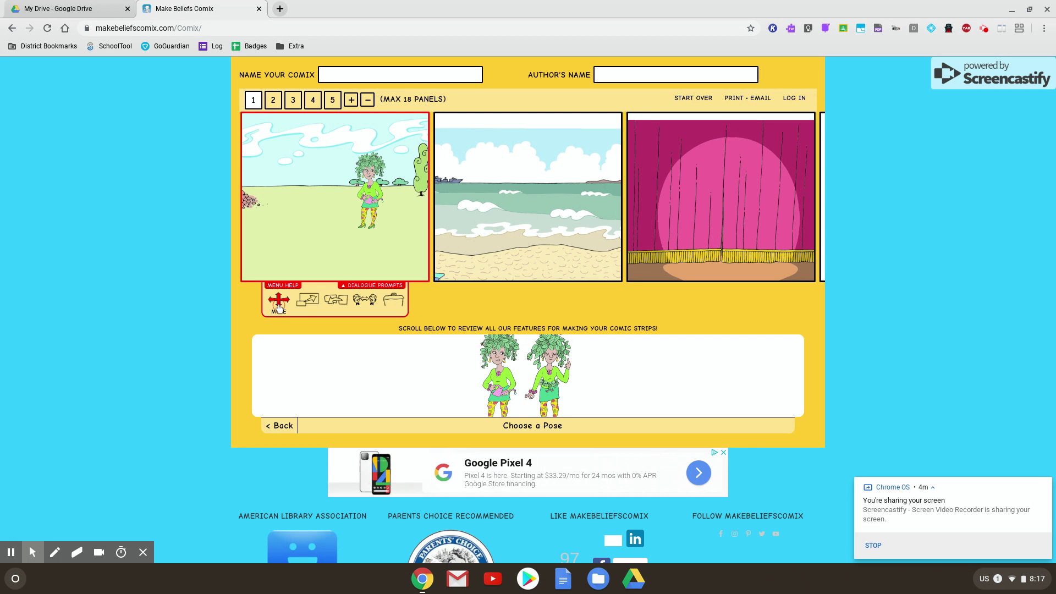
pyautogui.click(282, 428)
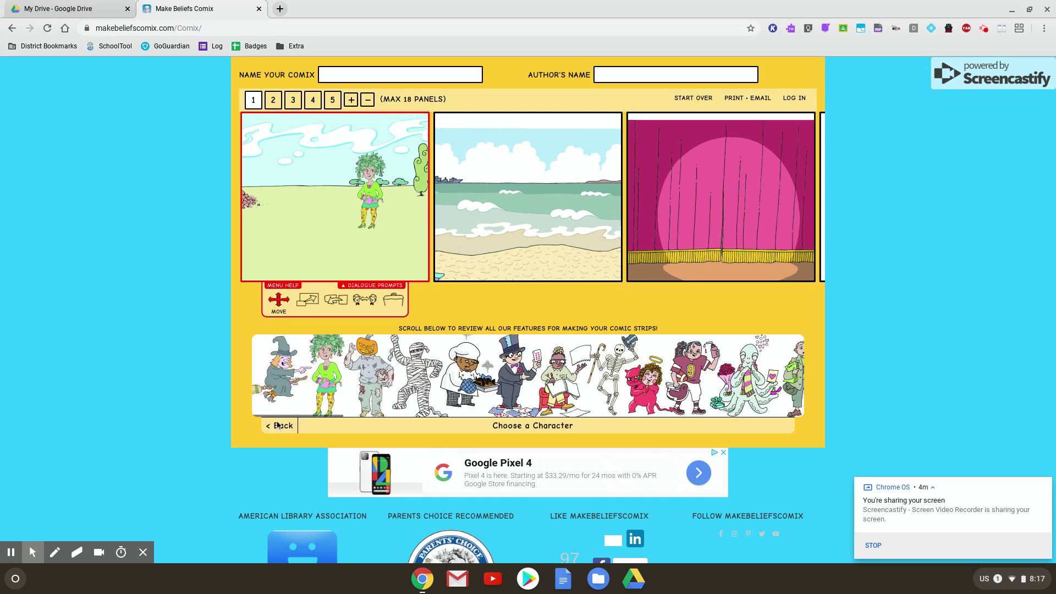
# Add a large talk balloon reading 'Hey there' and move it beside the character.
pyautogui.click(278, 428)
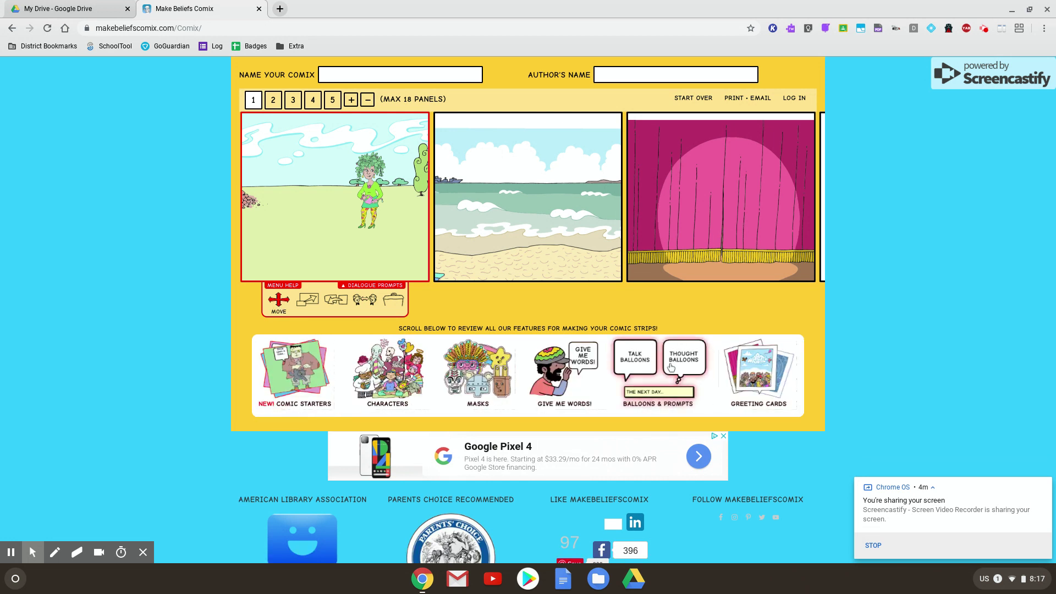
pyautogui.click(656, 361)
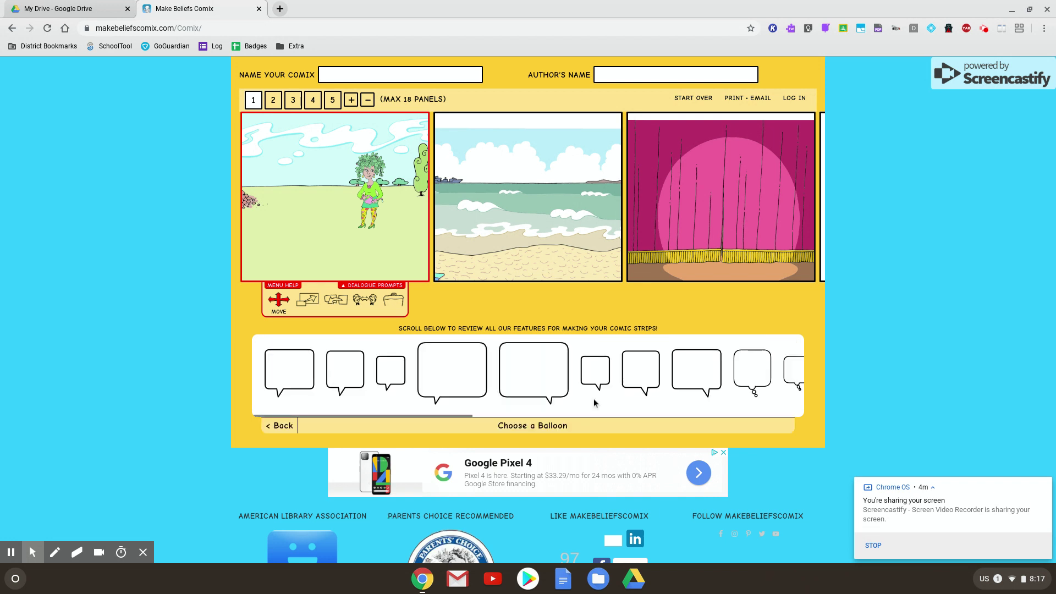
pyautogui.click(458, 374)
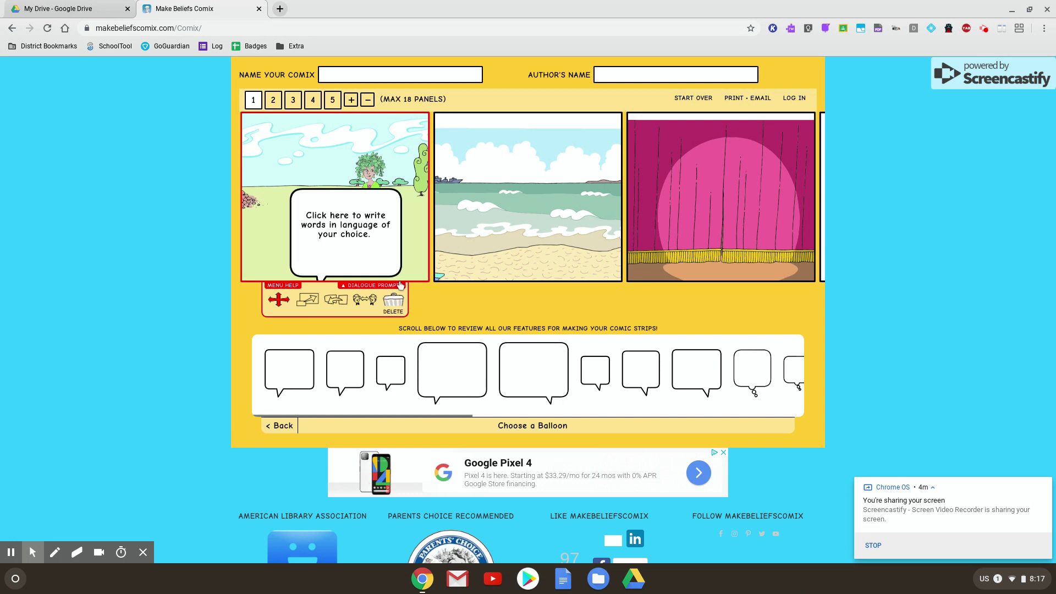
pyautogui.click(350, 224)
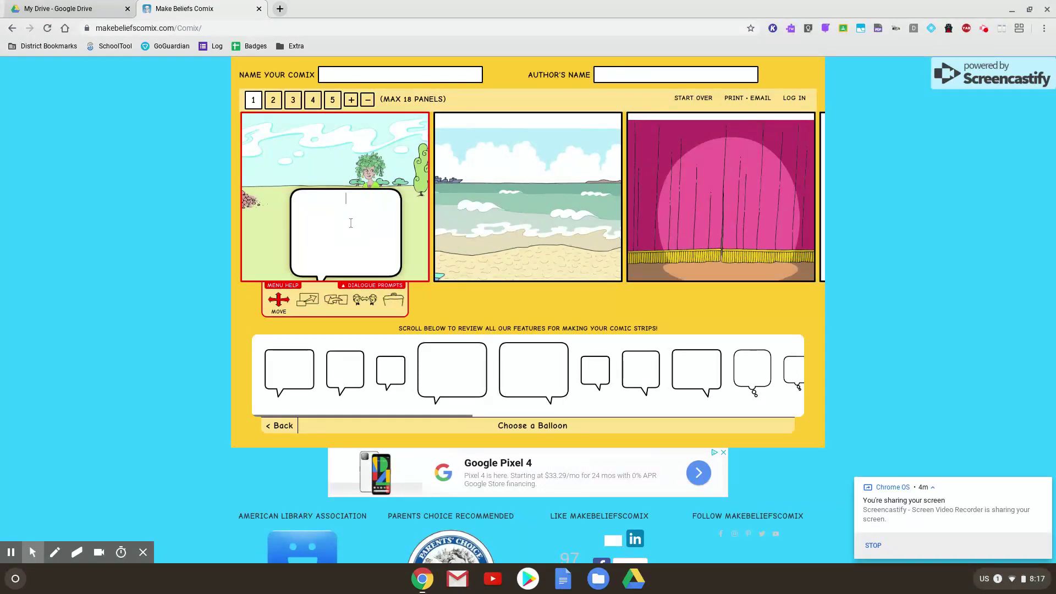
pyautogui.write('Hey there')
pyautogui.moveTo(331, 254); pyautogui.dragTo(336, 231)
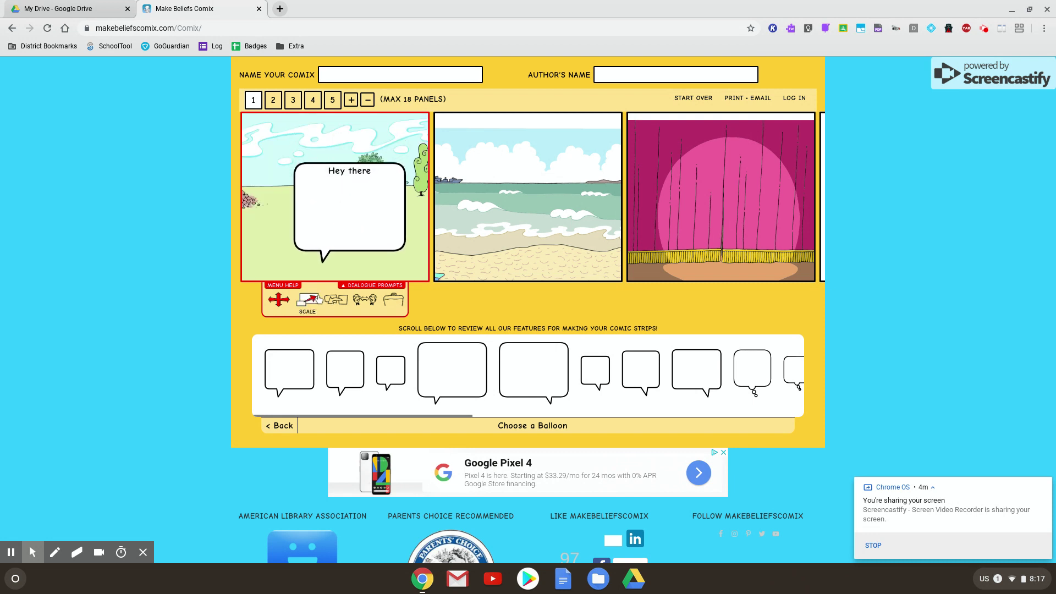
# Scale the 'Hey there' balloon down to a smaller size.
pyautogui.click(316, 299)
pyautogui.click(328, 231)
pyautogui.moveTo(303, 315); pyautogui.dragTo(284, 315)
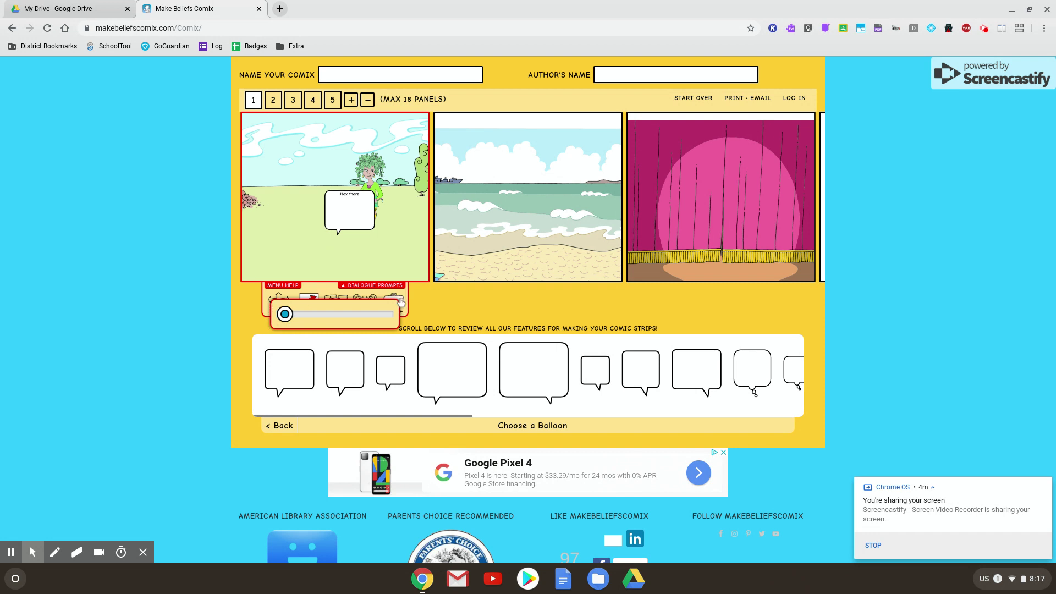
pyautogui.moveTo(284, 314); pyautogui.dragTo(305, 314)
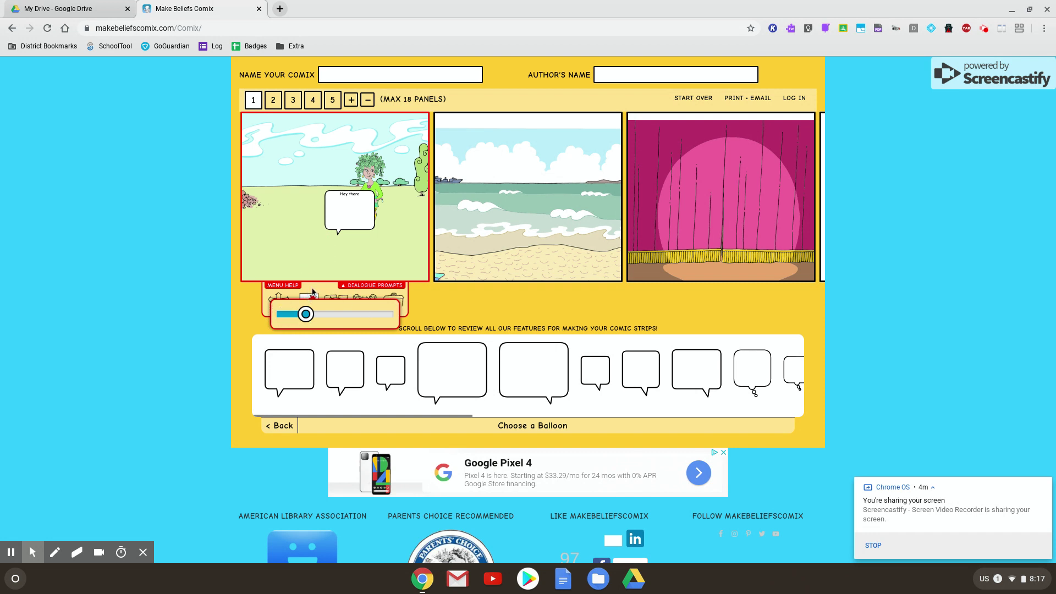
# Swap the large balloon for a small 'Hey there' balloon in panel one's top-right corner.
pyautogui.click(337, 301)
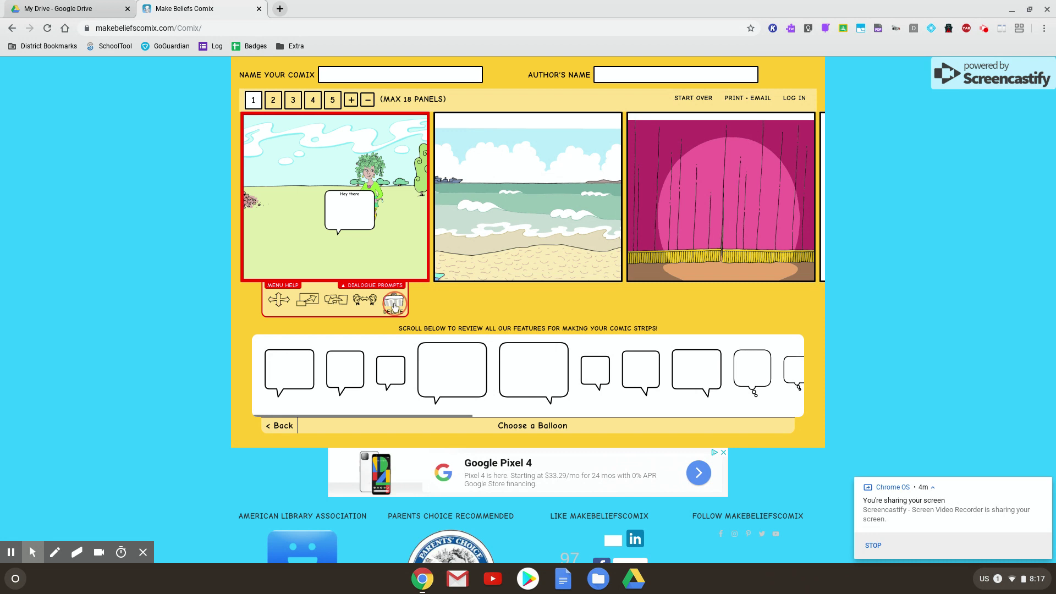
pyautogui.press('Delete')
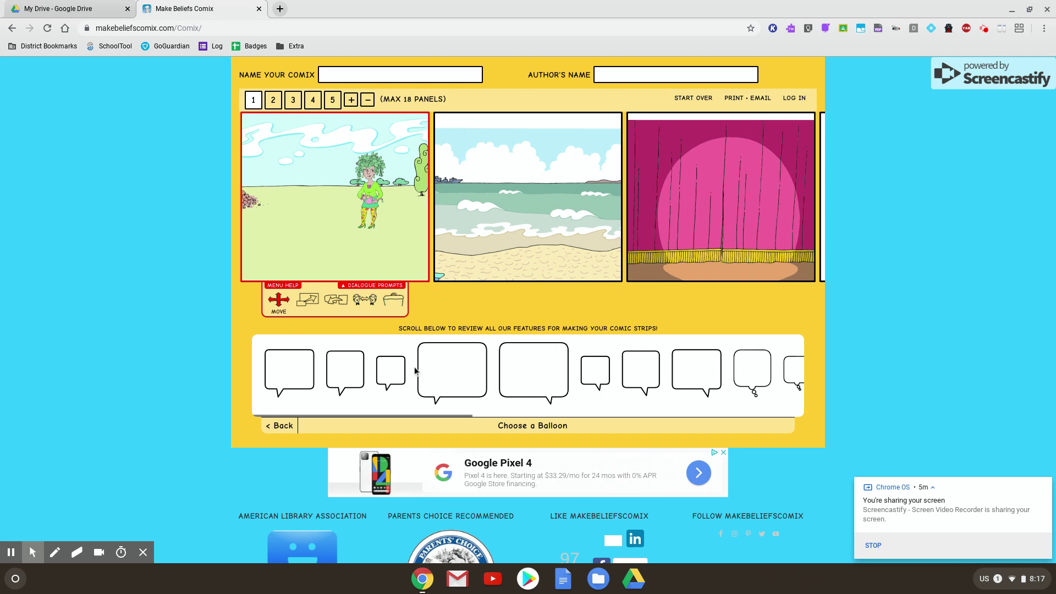
pyautogui.click(392, 376)
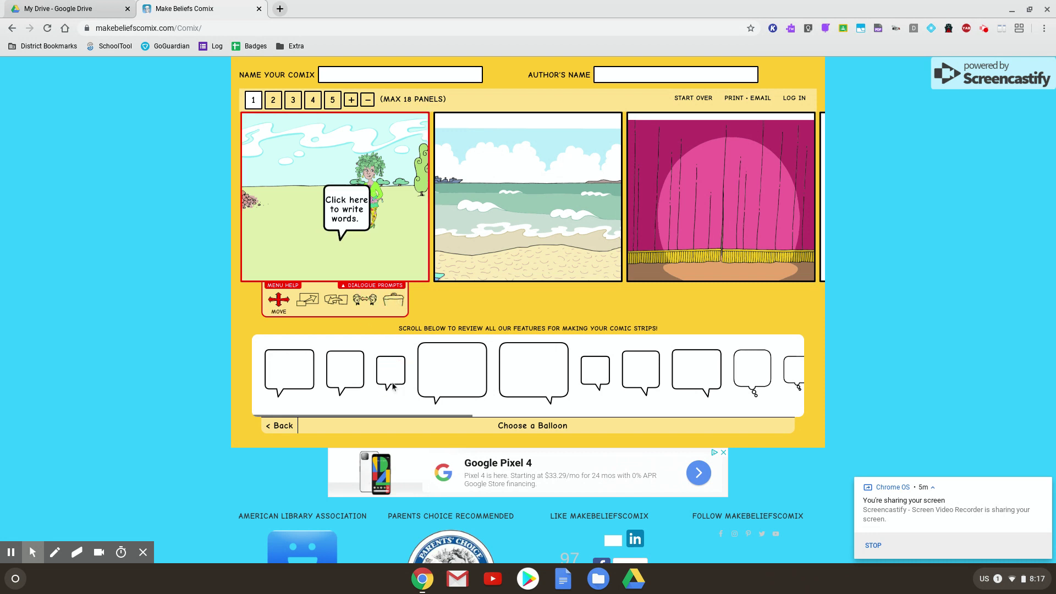
pyautogui.click(347, 215)
pyautogui.write('Hey there')
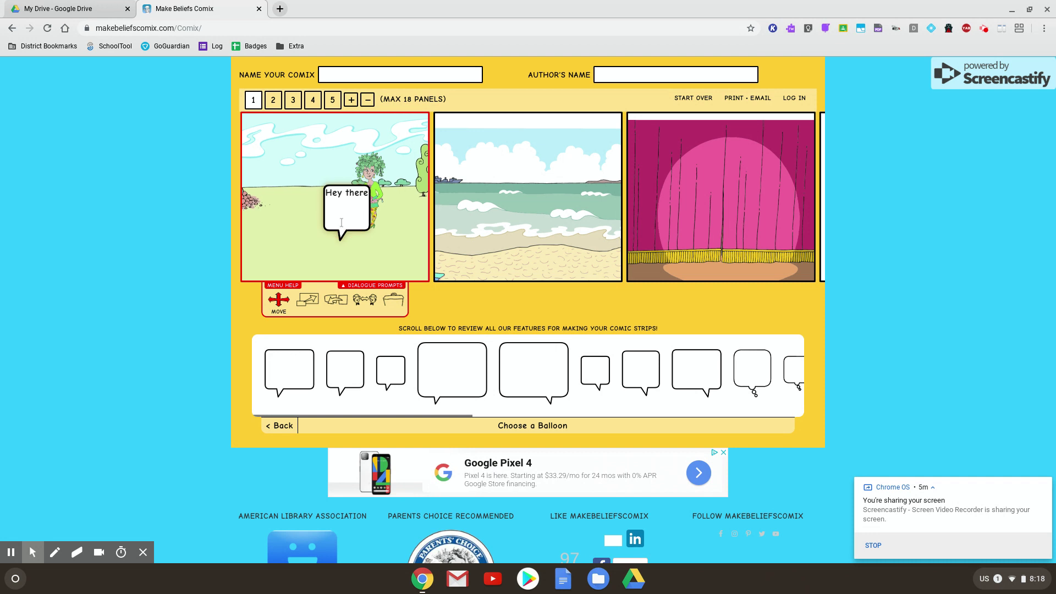
pyautogui.press('Return')
pyautogui.moveTo(354, 218); pyautogui.dragTo(396, 147)
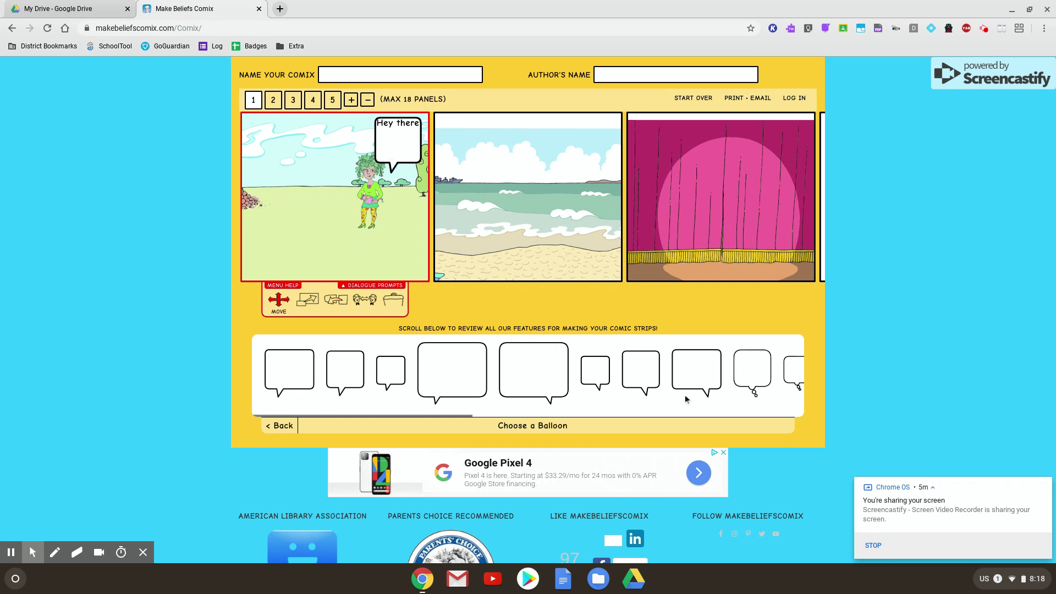
pyautogui.click(282, 426)
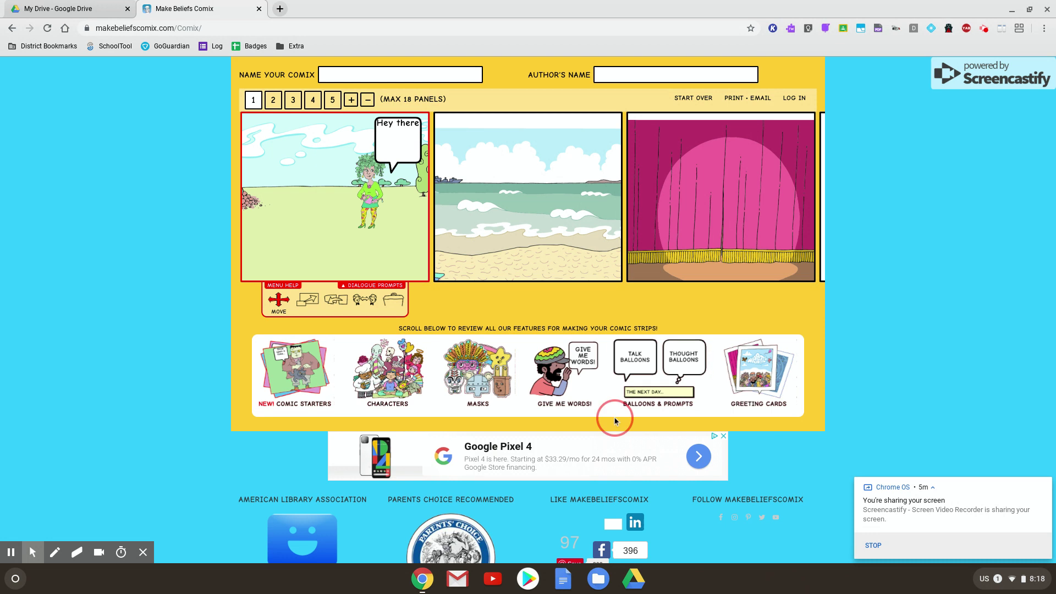
# Add a guitar from the Objects collection to panel one.
pyautogui.hscroll(5, 612, 413)
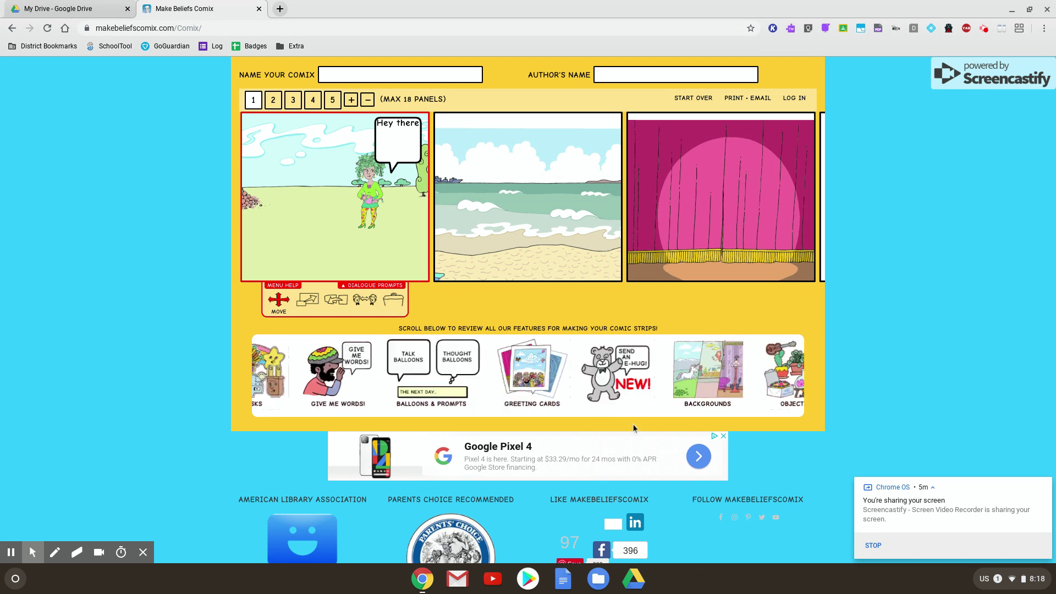
pyautogui.hscroll(5, 634, 428)
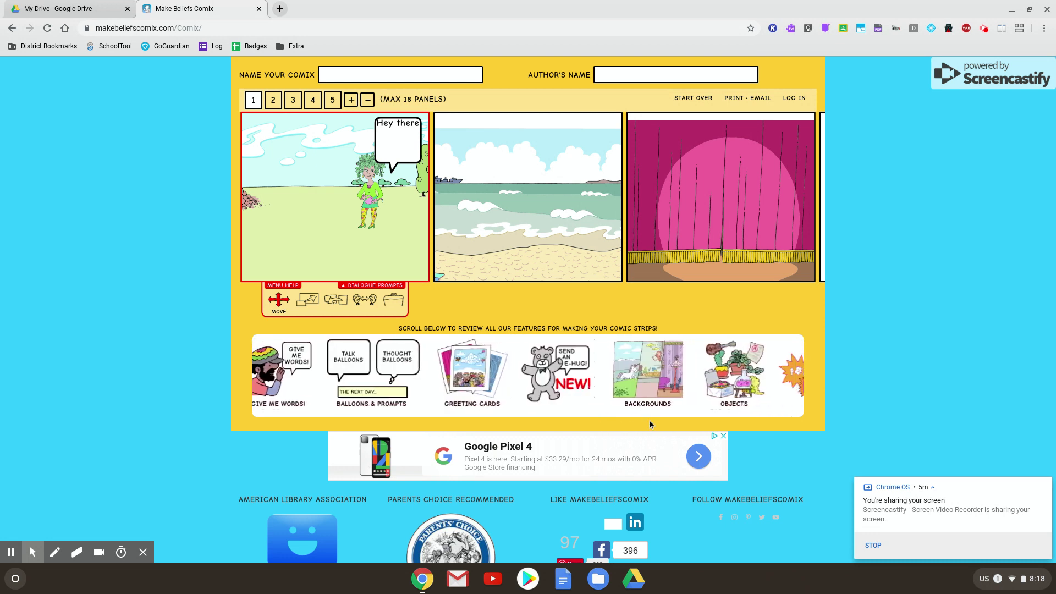
pyautogui.click(613, 382)
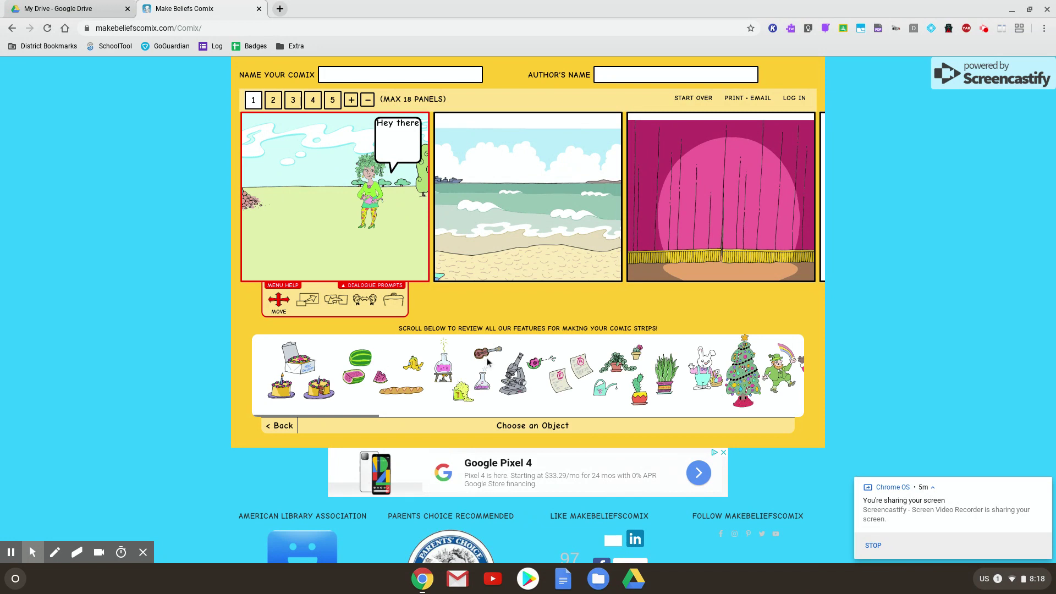
pyautogui.click(487, 357)
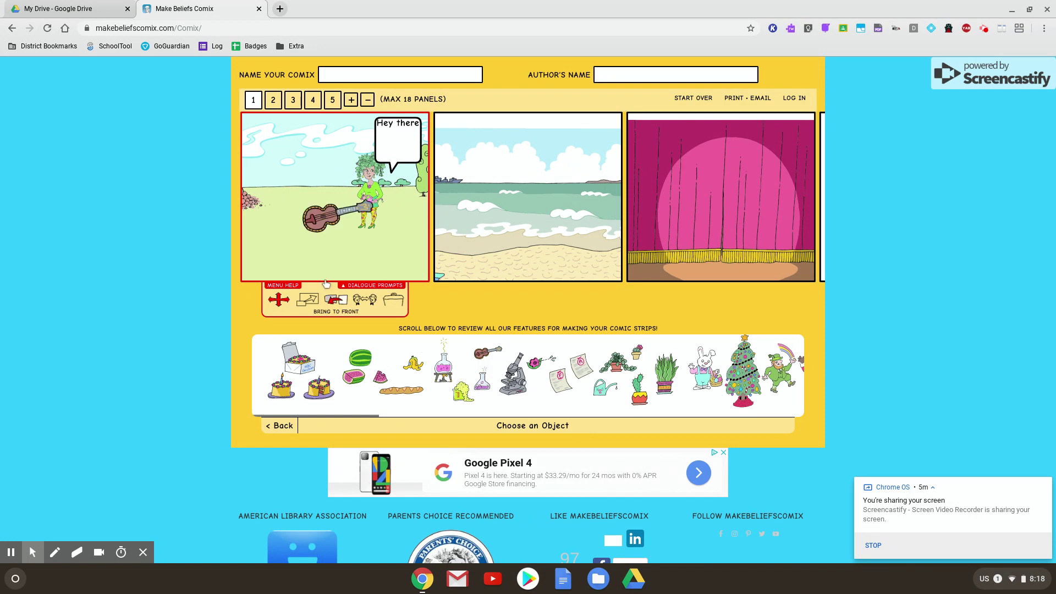
# Shrink the guitar with Scale and move it into the leafy-haired character's hands.
pyautogui.click(310, 303)
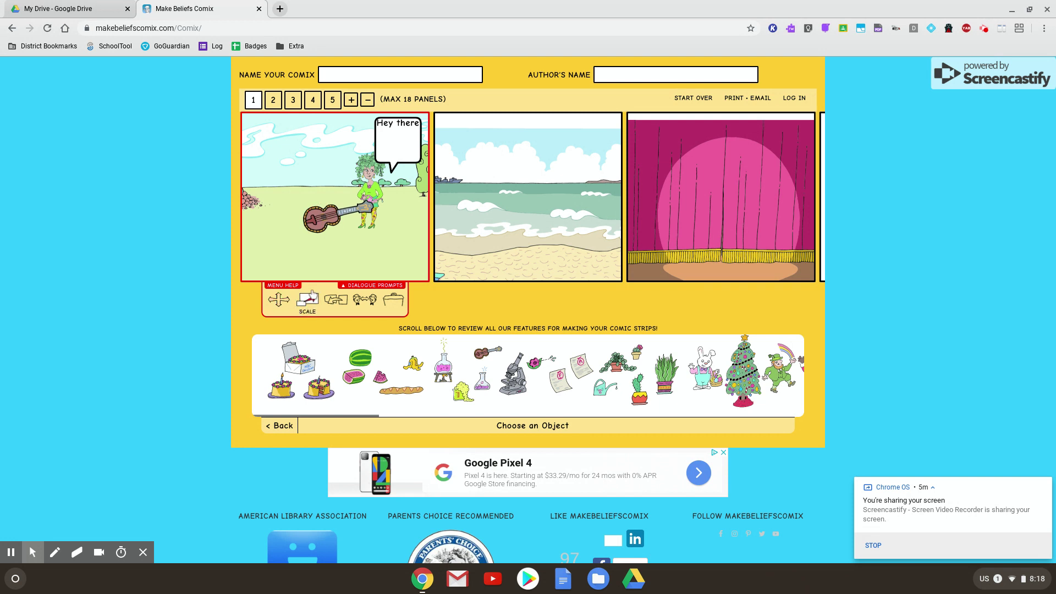
pyautogui.click(309, 300)
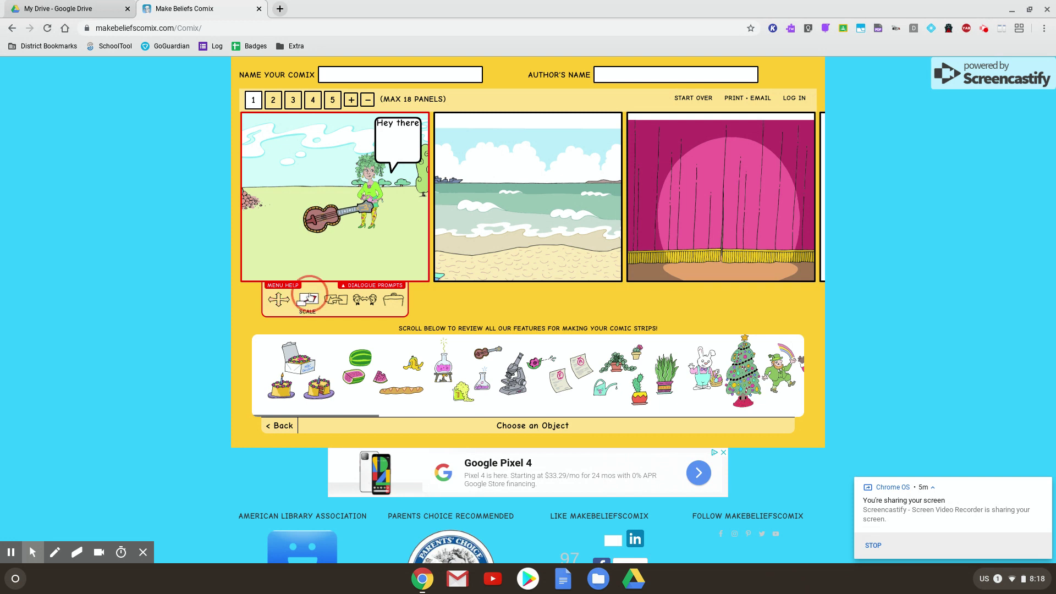
pyautogui.click(321, 225)
pyautogui.moveTo(306, 314); pyautogui.dragTo(288, 315)
pyautogui.click(284, 298)
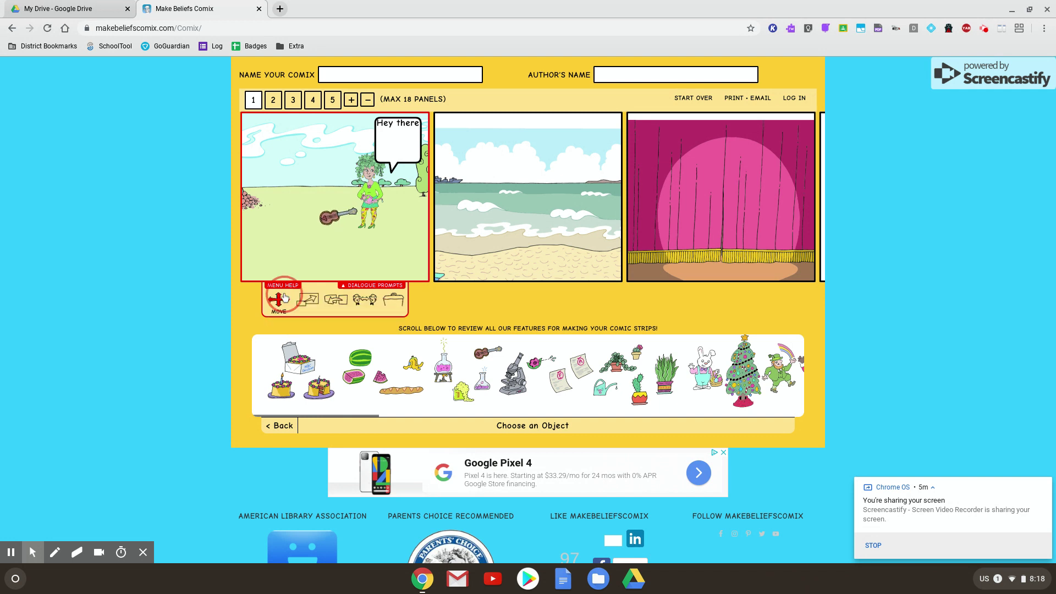
pyautogui.moveTo(324, 225); pyautogui.dragTo(374, 204)
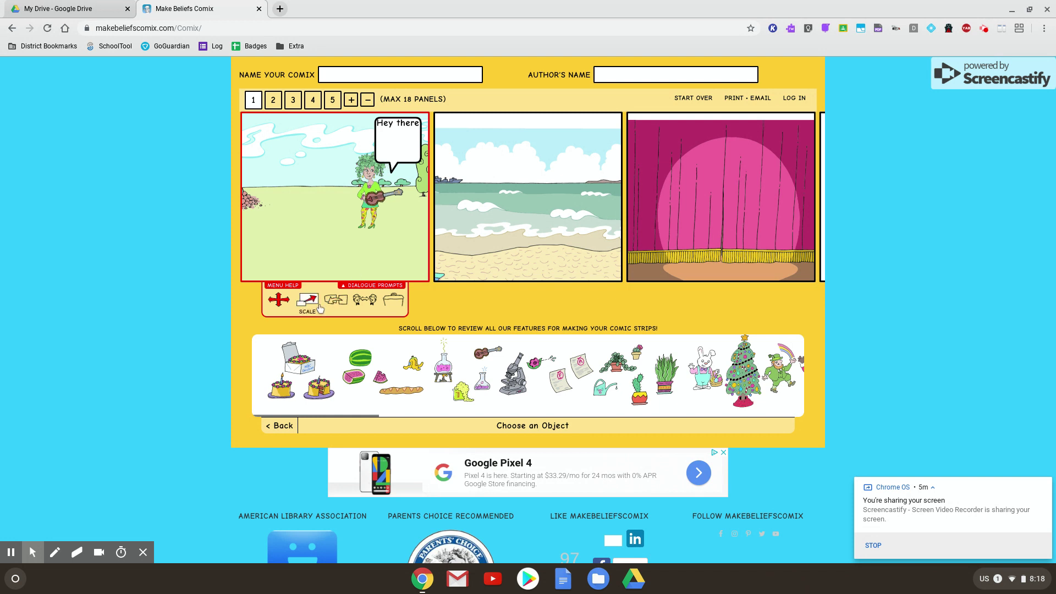
# Layer the guitar in front of the leafy-haired character using Bring to Front.
pyautogui.click(338, 301)
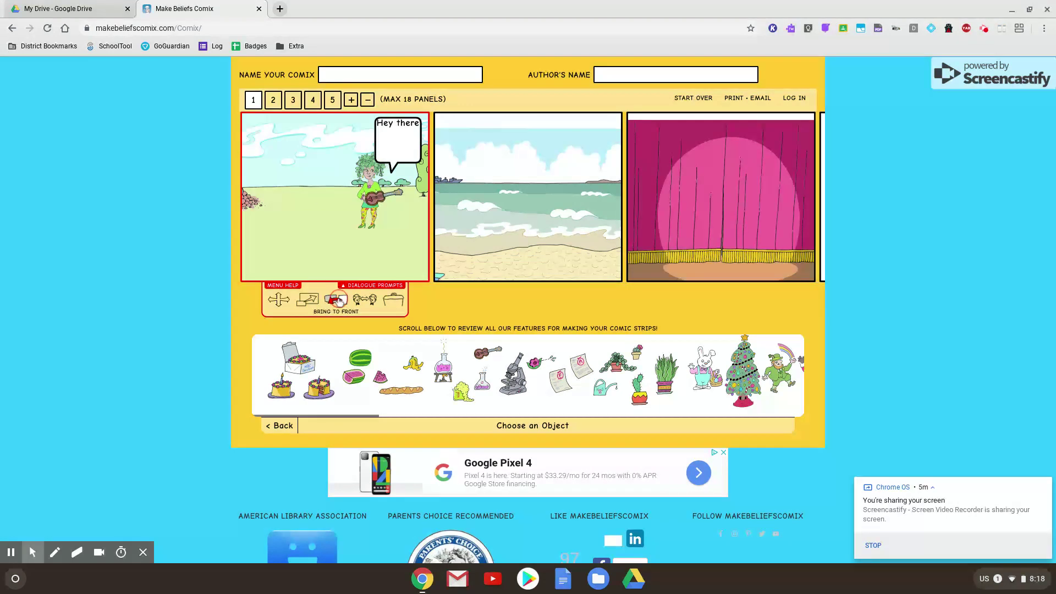
pyautogui.click(373, 179)
pyautogui.click(399, 193)
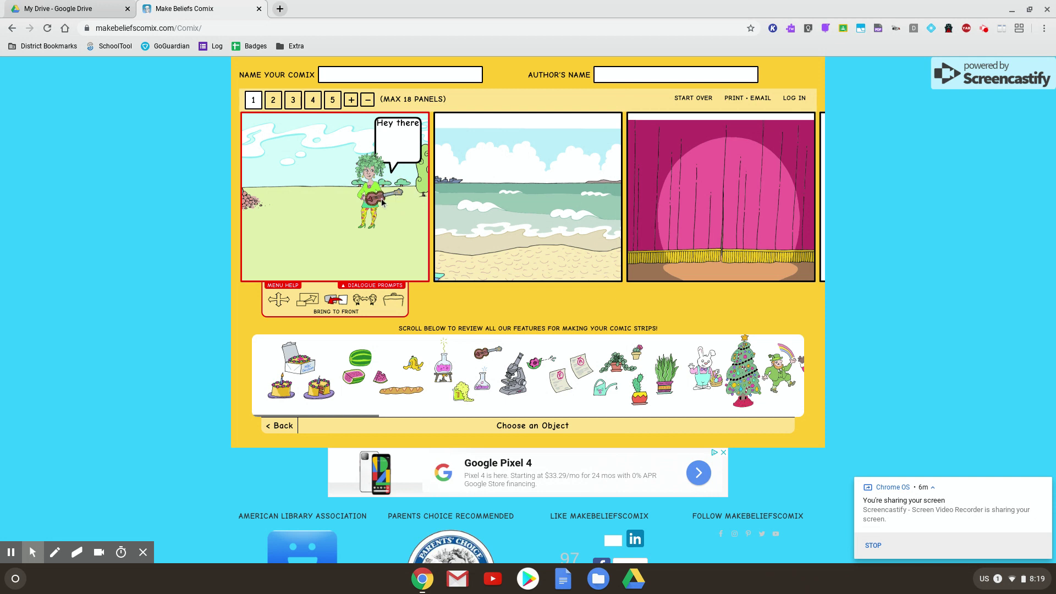